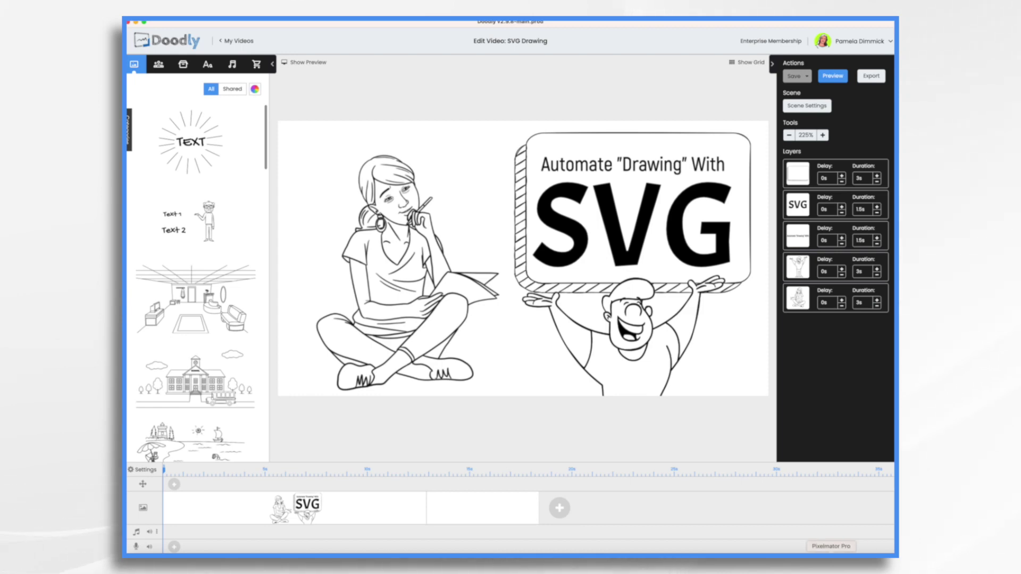
- Bring the Pixelmator Pro window with the car-7468385 drawing in front of Doodly
click(831, 552)
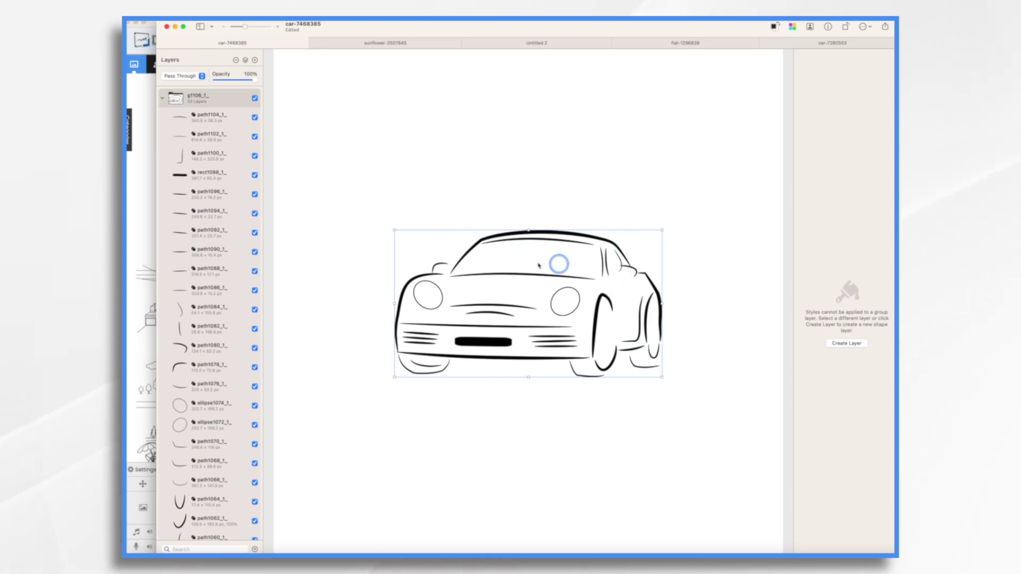
- Inspect the car layers path1104_1_, path1102_1_, path1100_1_ and rect1098_1_ in Pixelmator Pro
click(213, 120)
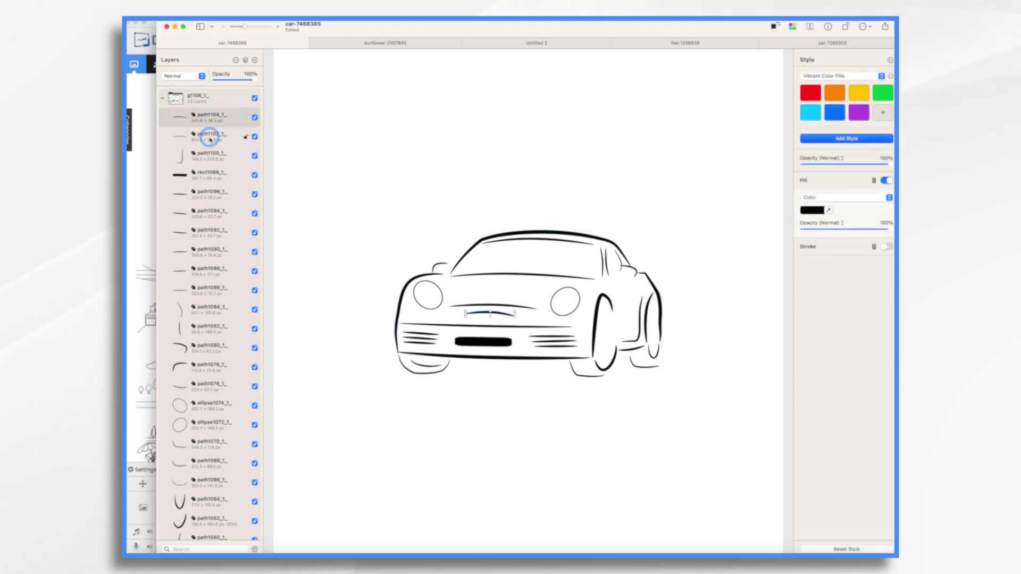
click(211, 140)
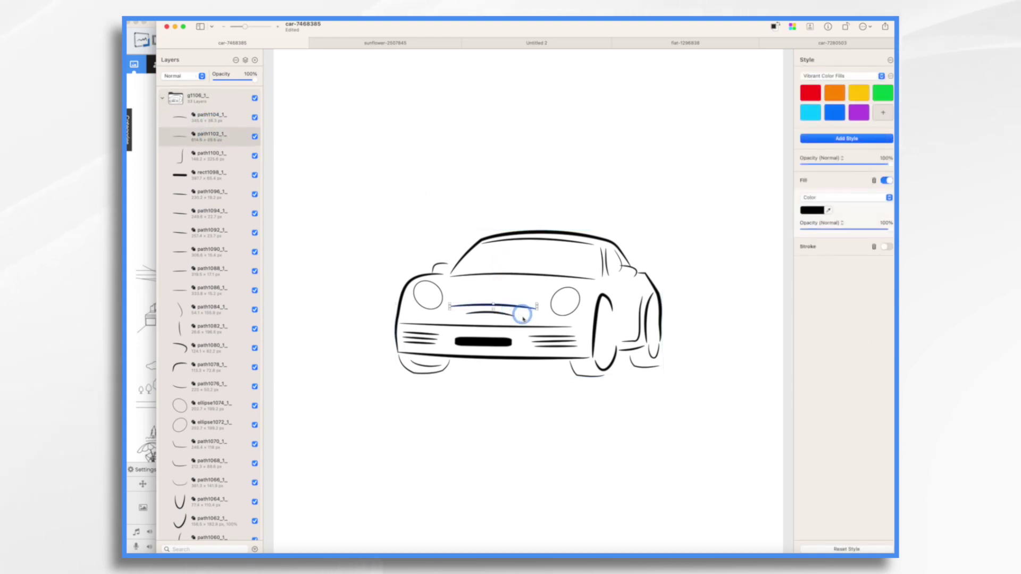
click(216, 158)
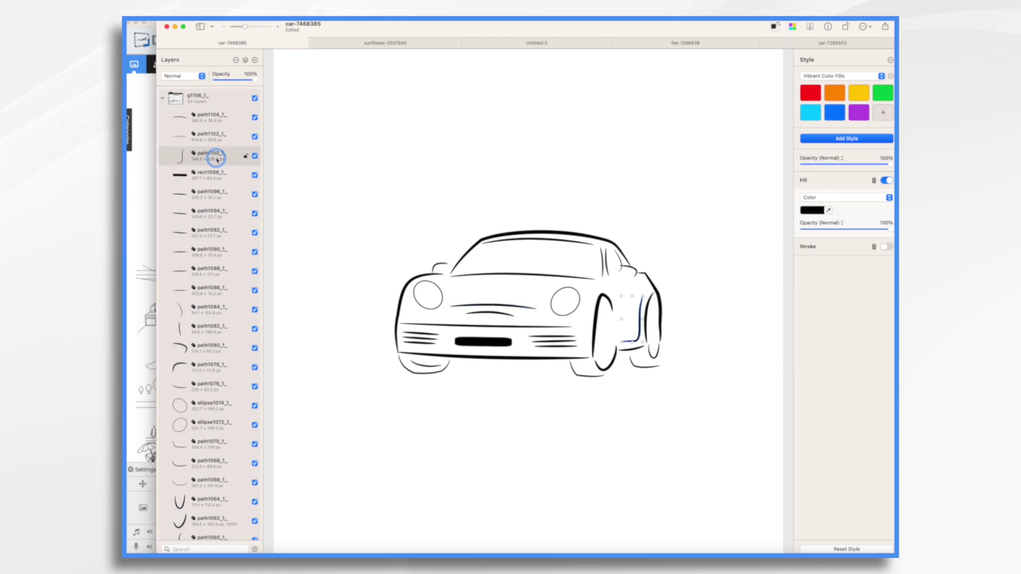
click(214, 175)
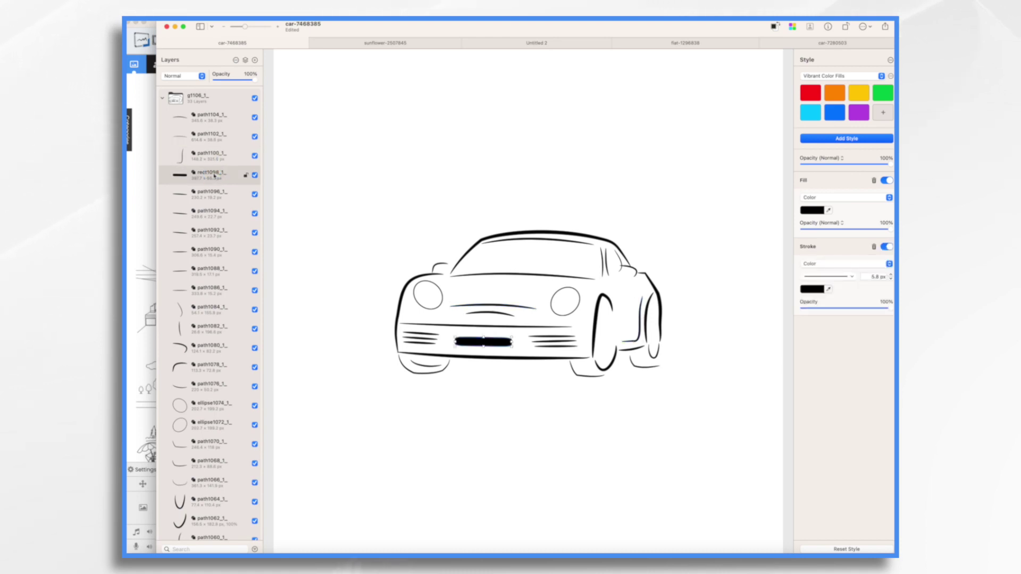
click(214, 176)
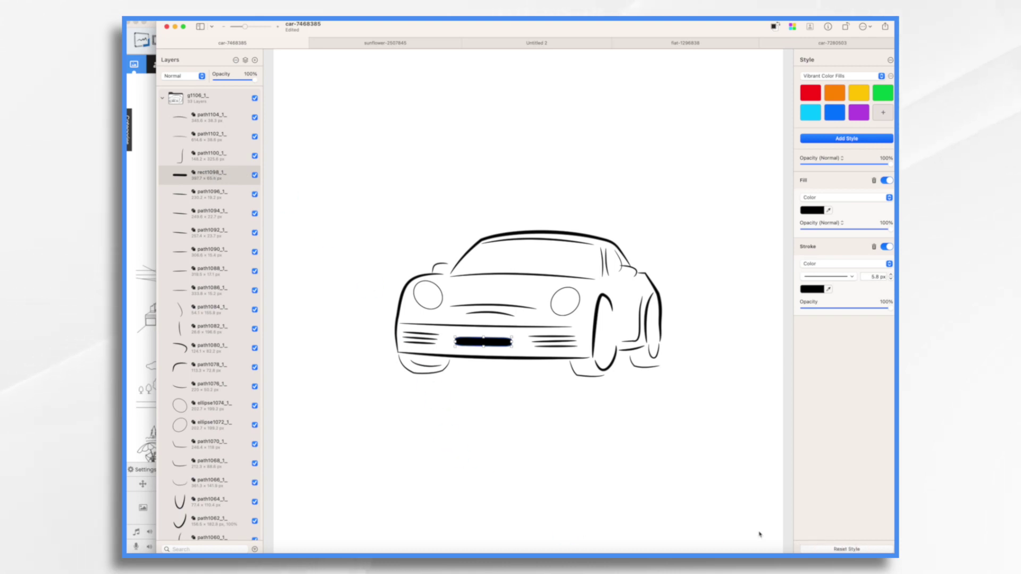
- Upload car-7468385.svg as a new Doodly prop, then enlarge and position it across the second scene
click(858, 552)
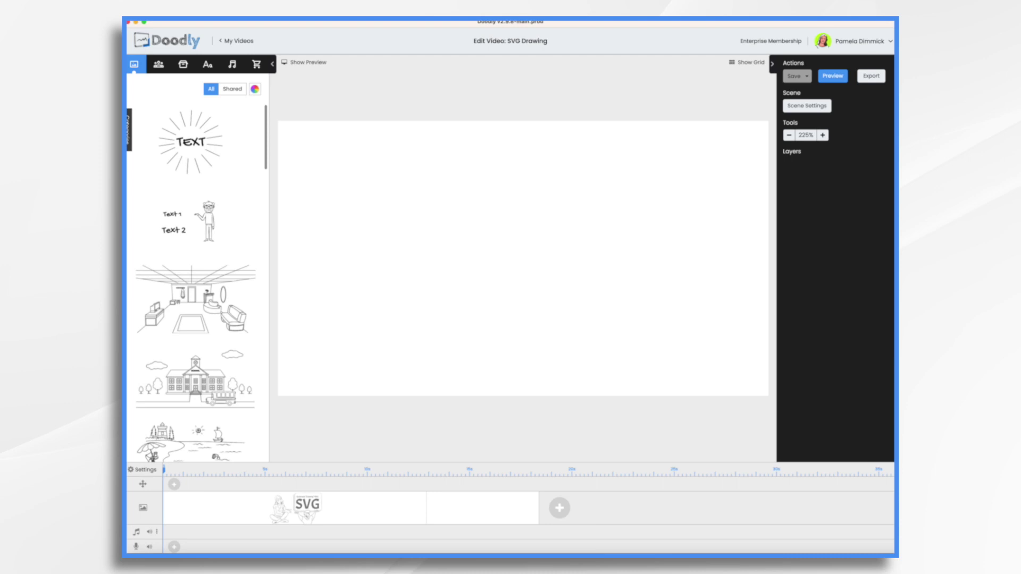
click(184, 65)
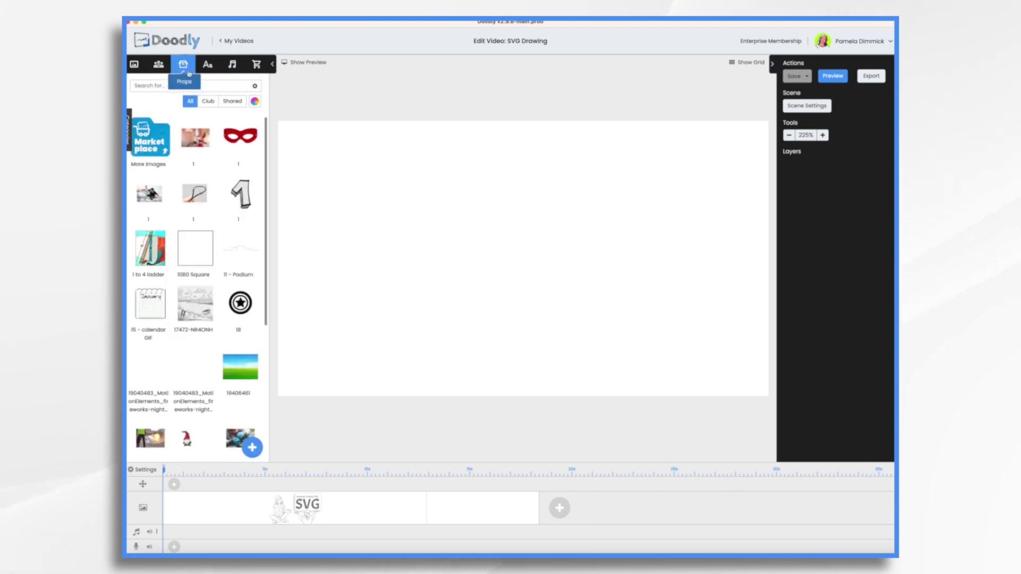
click(257, 449)
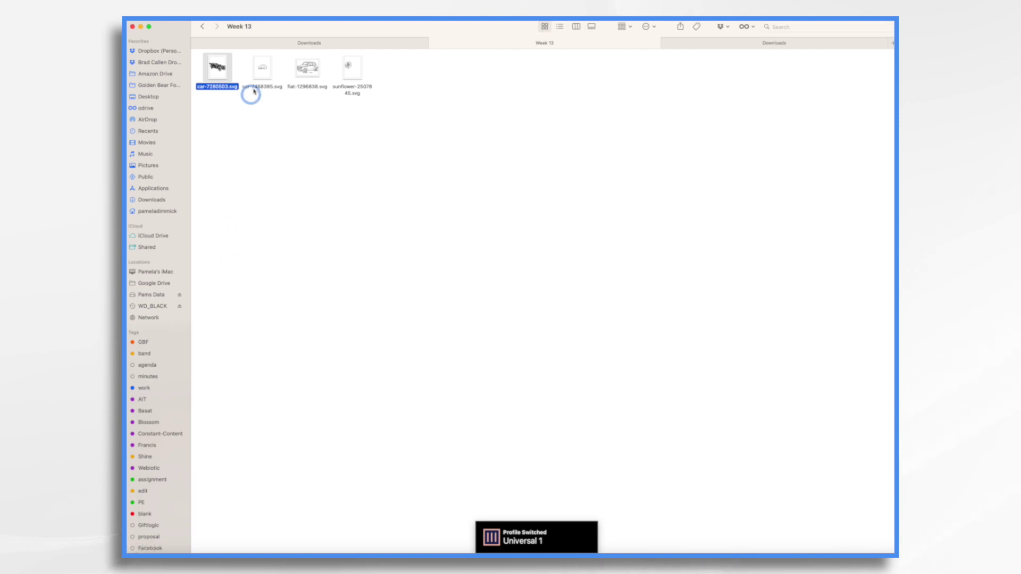
click(264, 77)
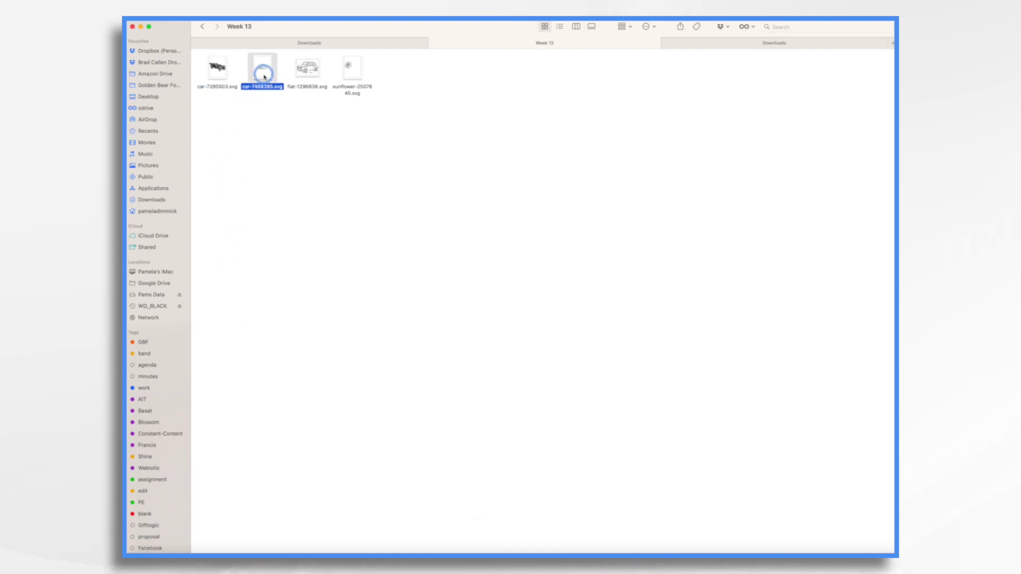
drag(264, 77, 526, 293)
click(560, 367)
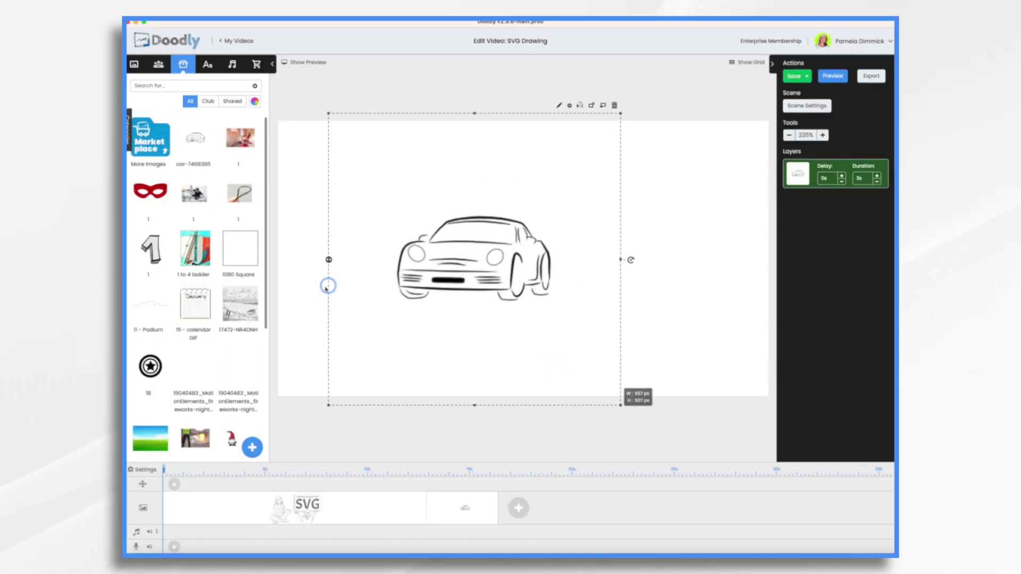
drag(328, 286, 296, 304)
drag(622, 257, 715, 311)
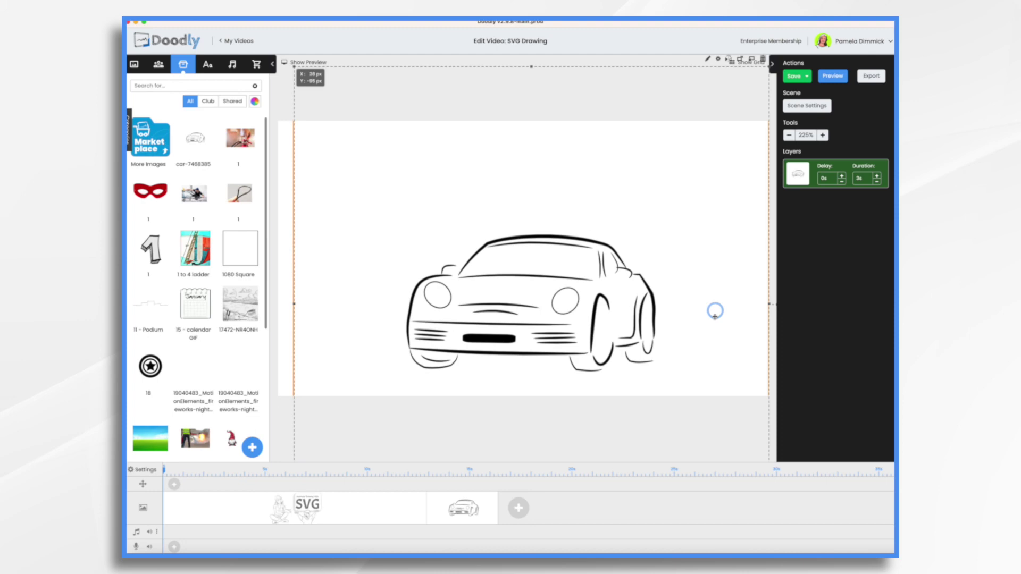
- Keep the car asset's reveal mode on Draw and replace its single path with the loaded SVG paths
click(709, 70)
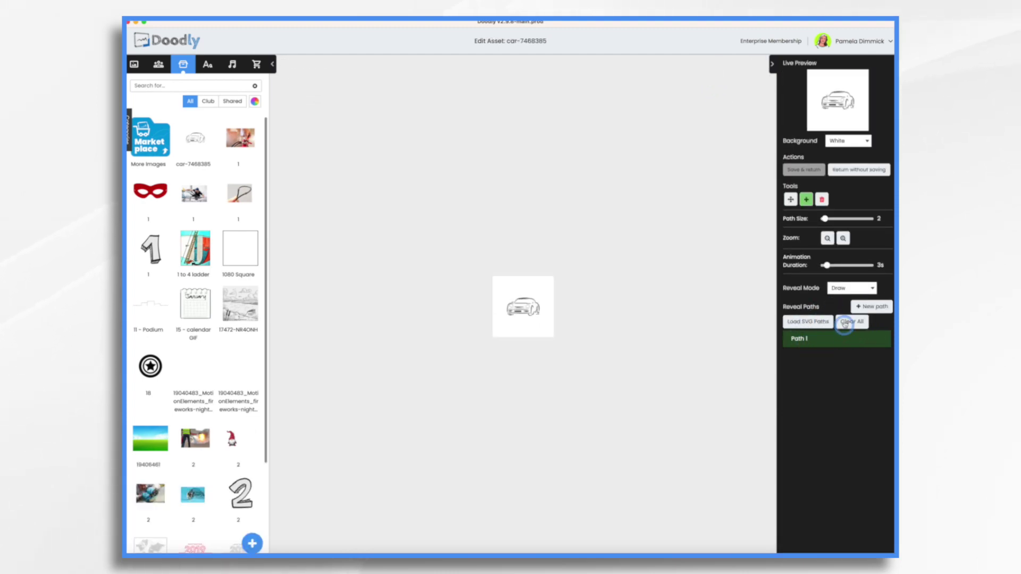
click(843, 291)
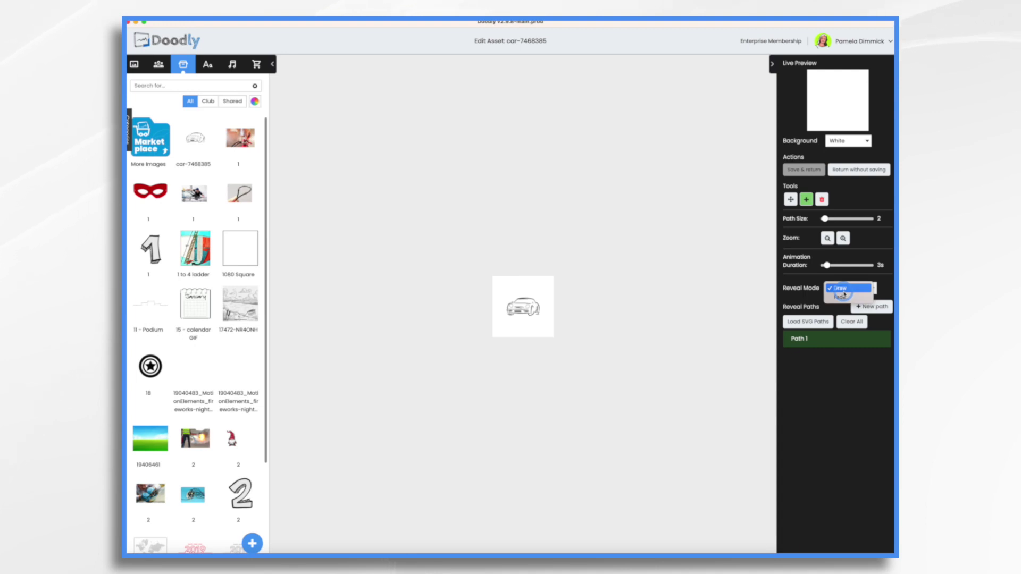
click(818, 295)
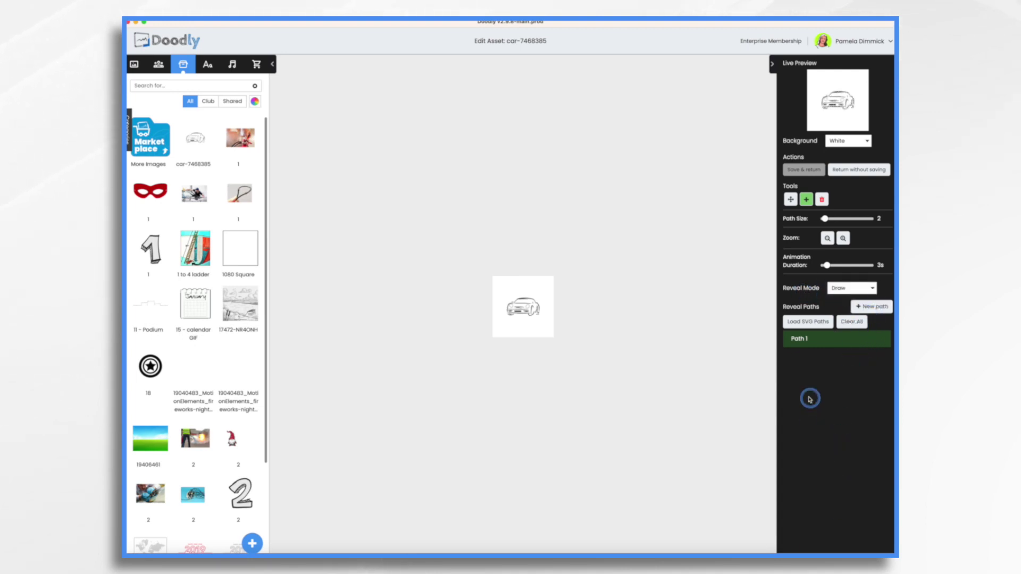
click(843, 238)
click(843, 239)
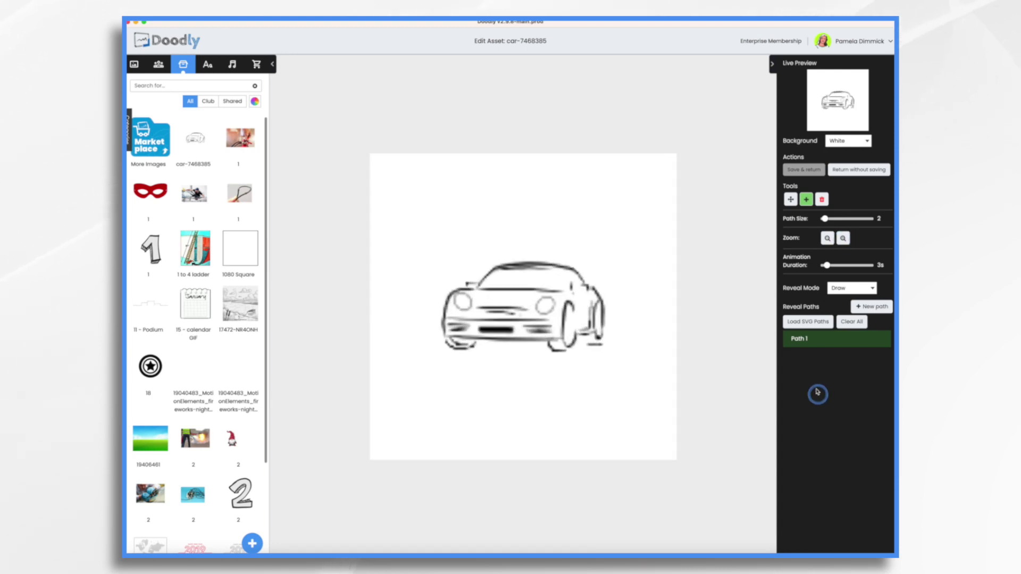
click(804, 323)
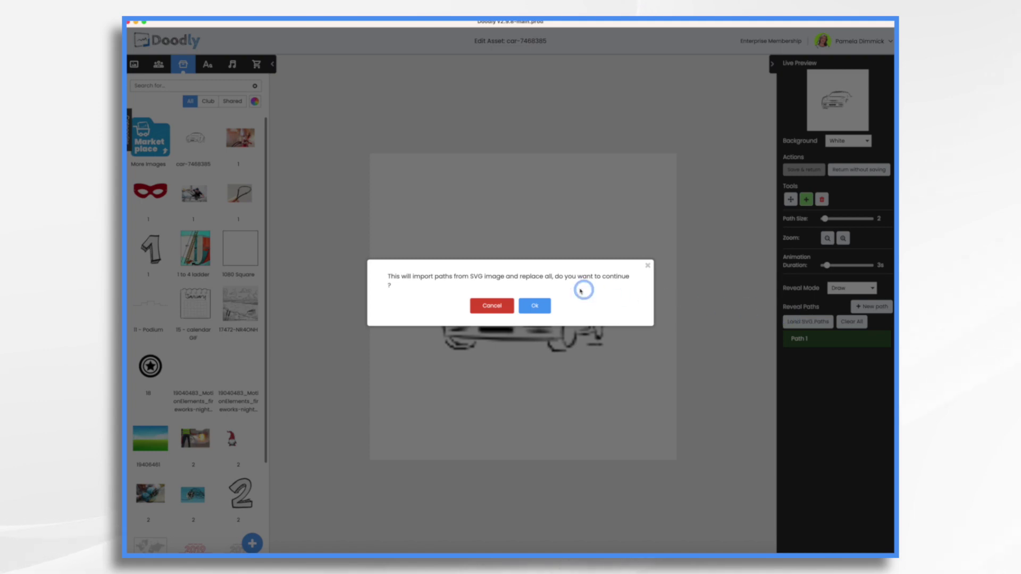
click(533, 305)
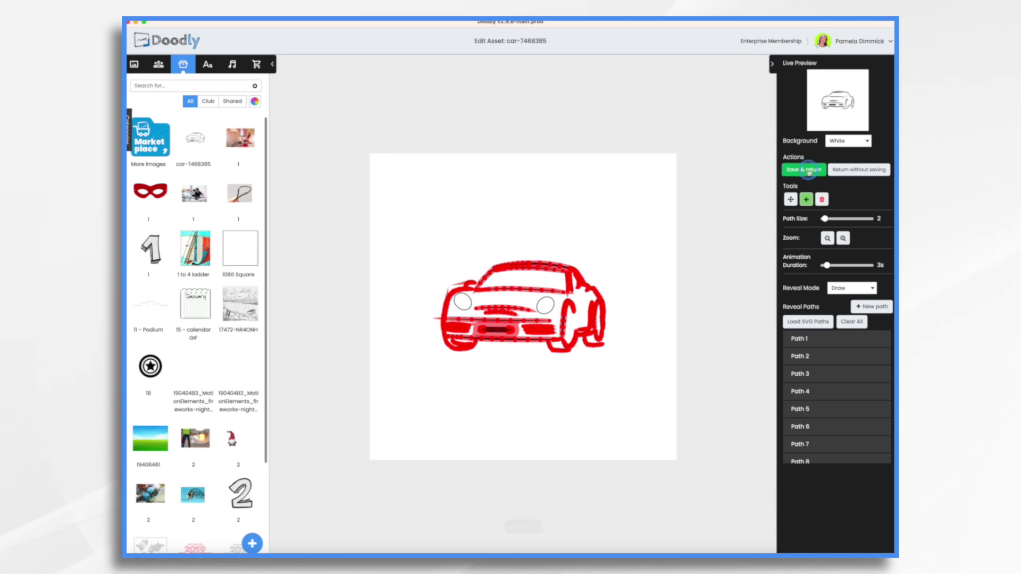
- Save the car asset back to the scene and preview its drawing animation
click(810, 171)
click(835, 75)
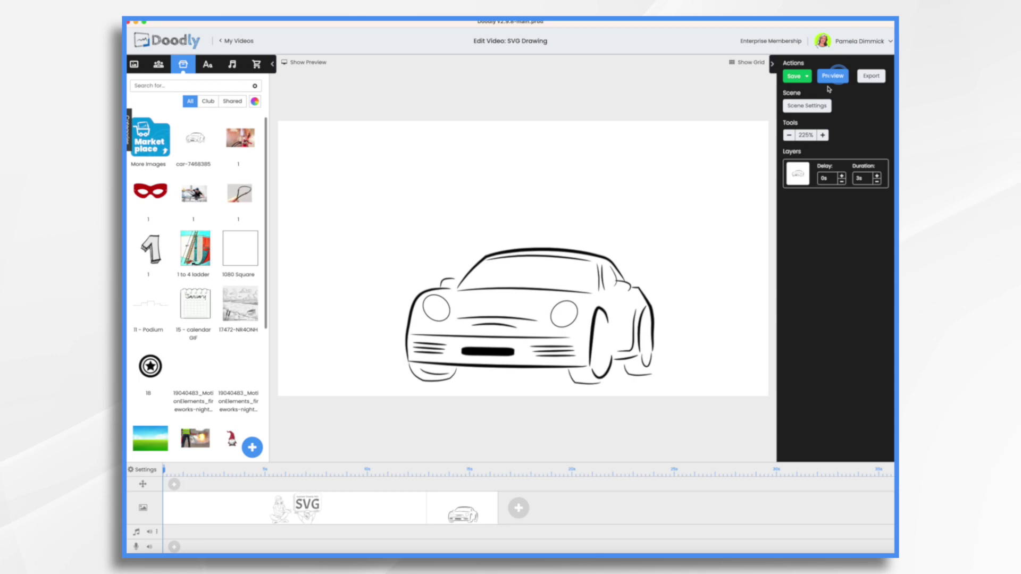
click(485, 498)
right_click(485, 499)
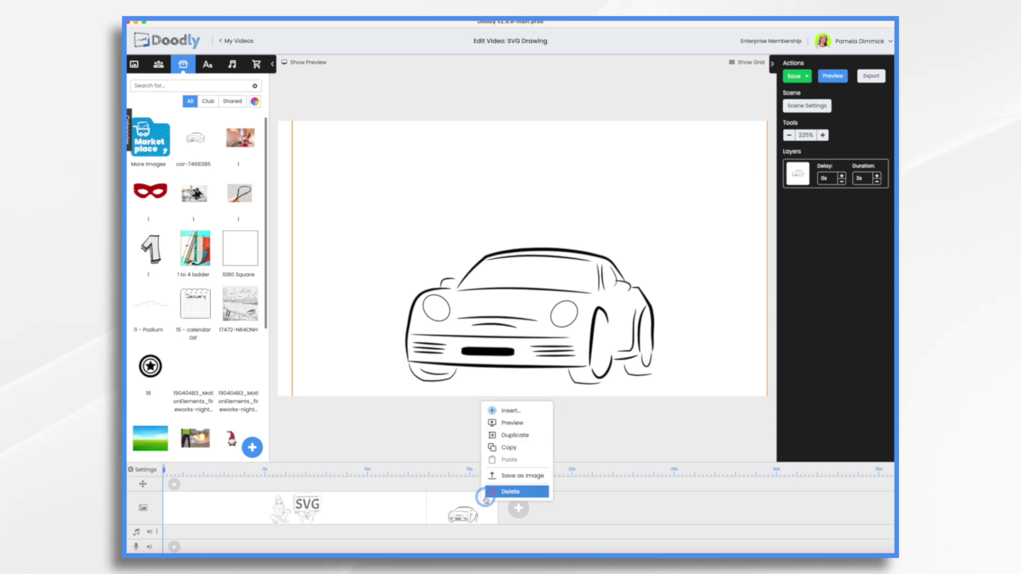
click(512, 422)
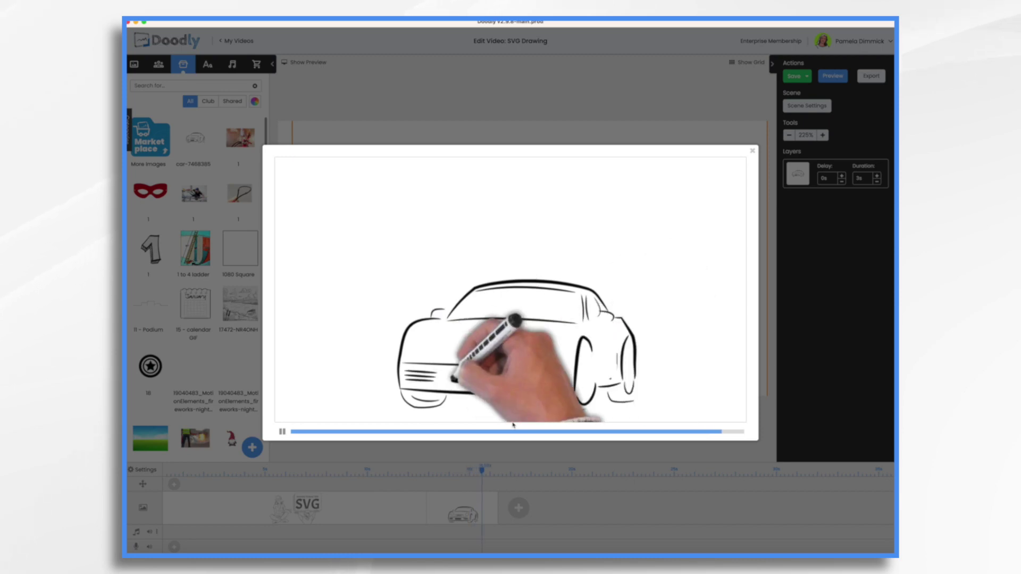
click(752, 151)
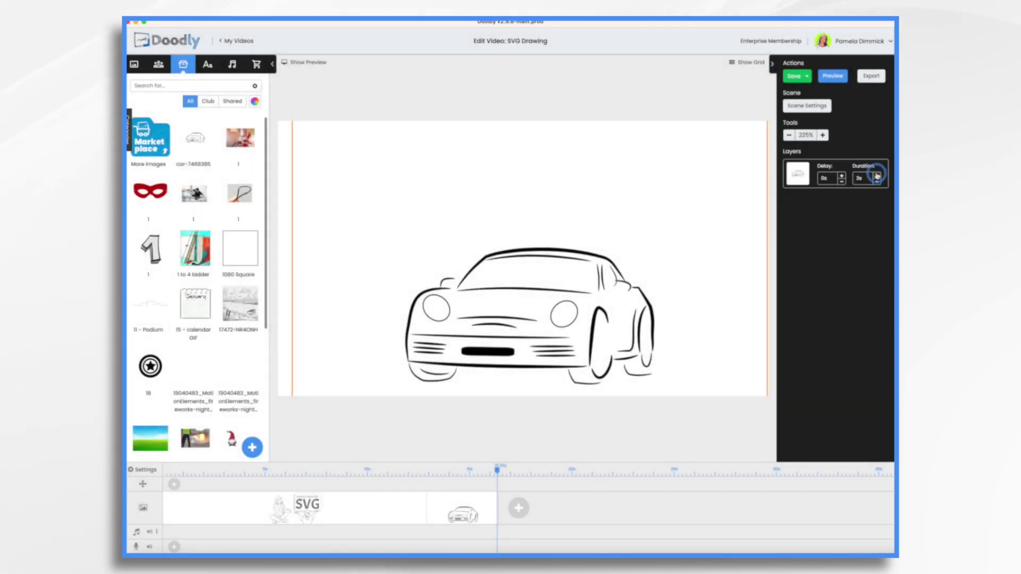
- Raise the car's drawing duration to 7.5s and preview the scene again
click(877, 175)
click(877, 176)
click(877, 175)
click(877, 175)
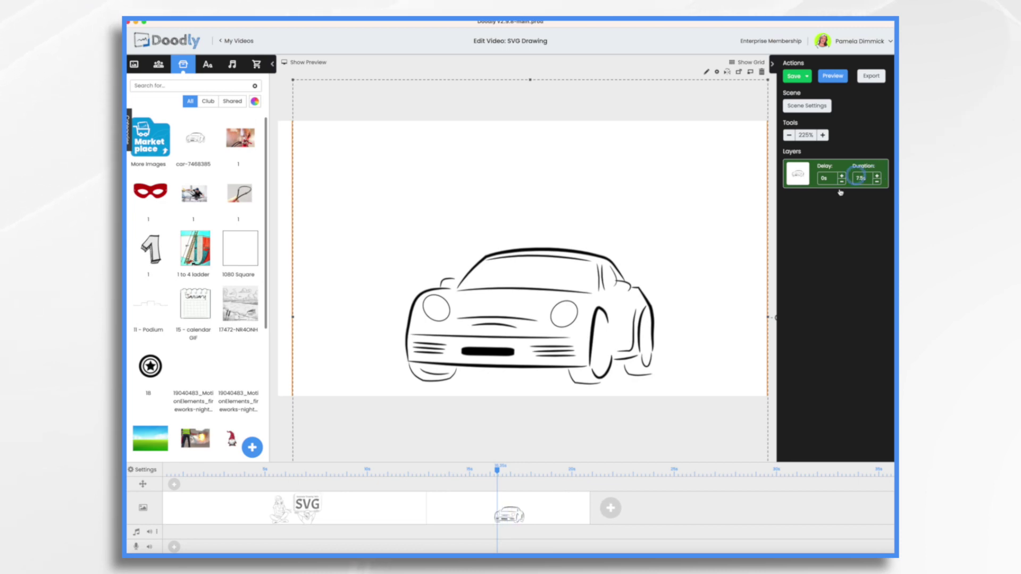
right_click(531, 511)
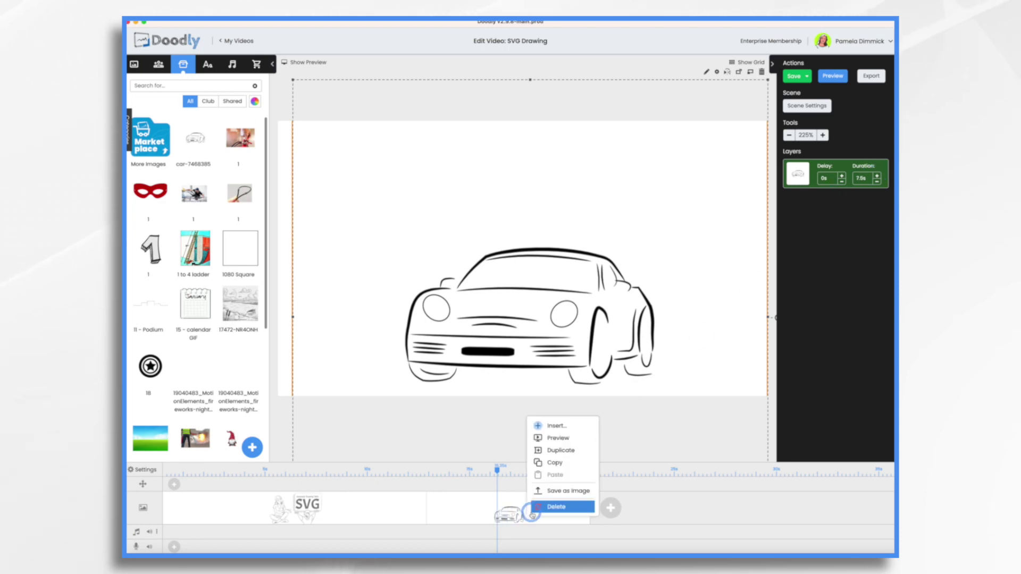
click(561, 438)
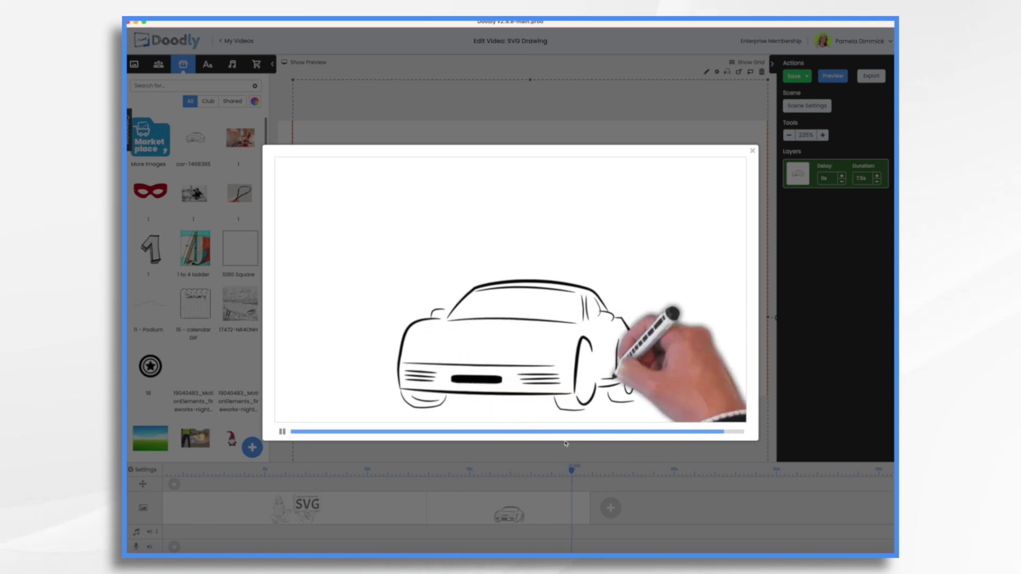
click(752, 151)
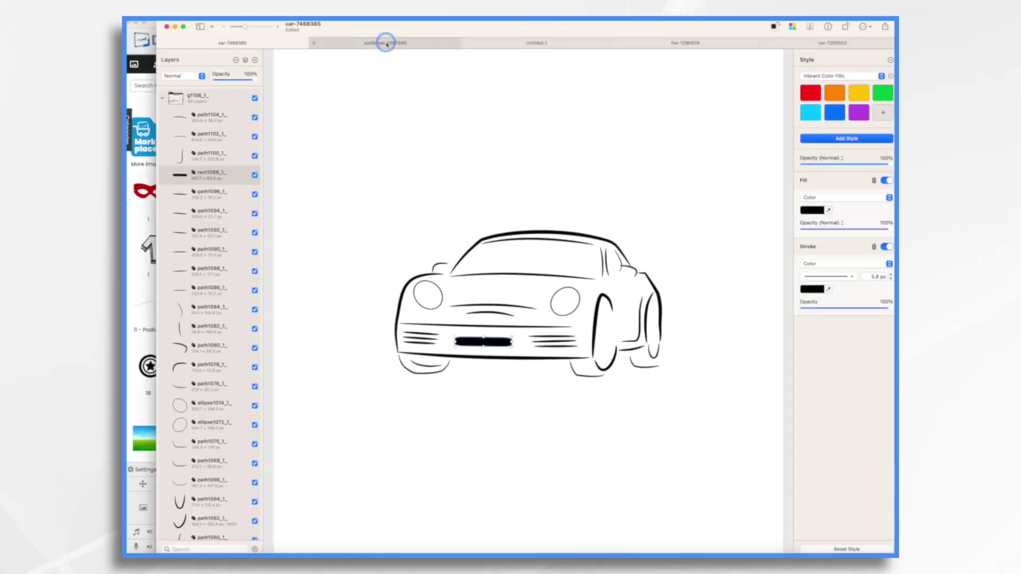
click(394, 44)
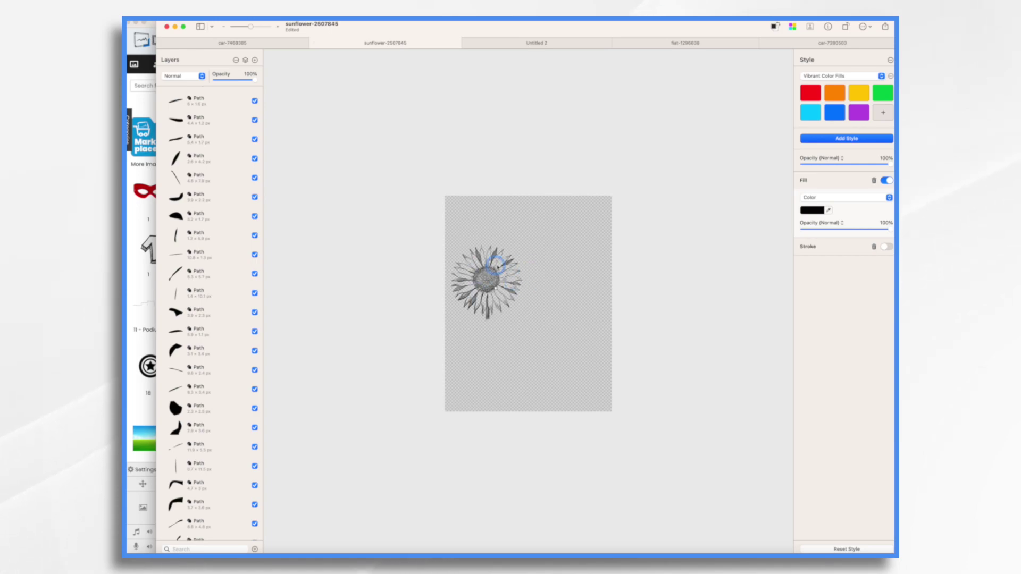
scroll(504, 261, up, 10)
scroll(505, 260, down, 4)
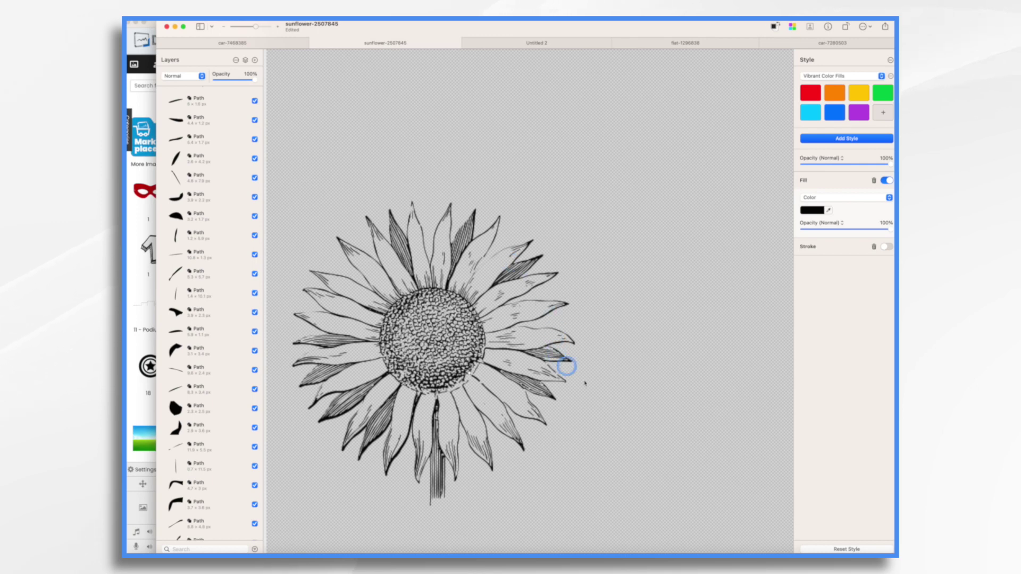
scroll(601, 402, down, 3)
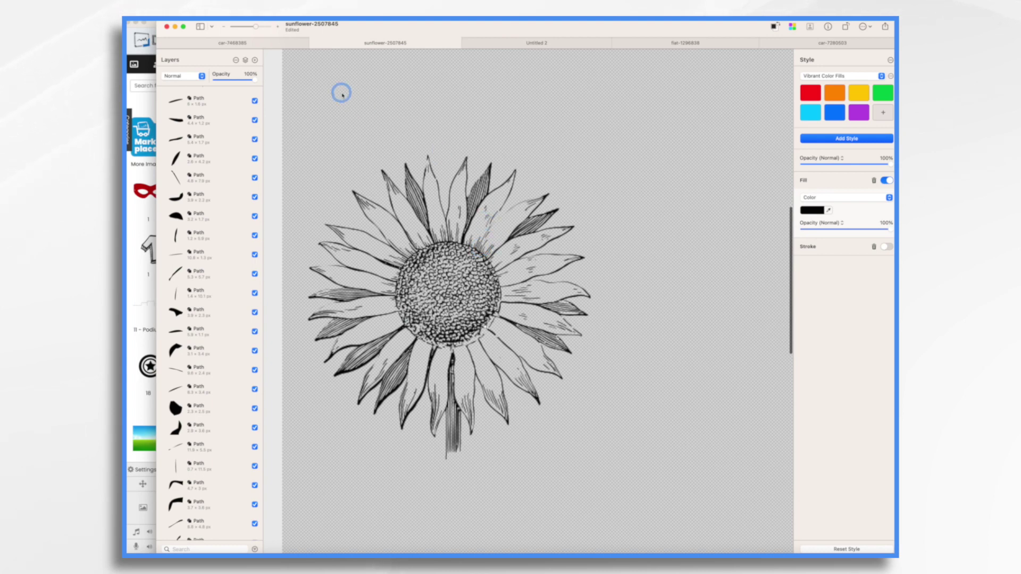
scroll(217, 166, down, 10)
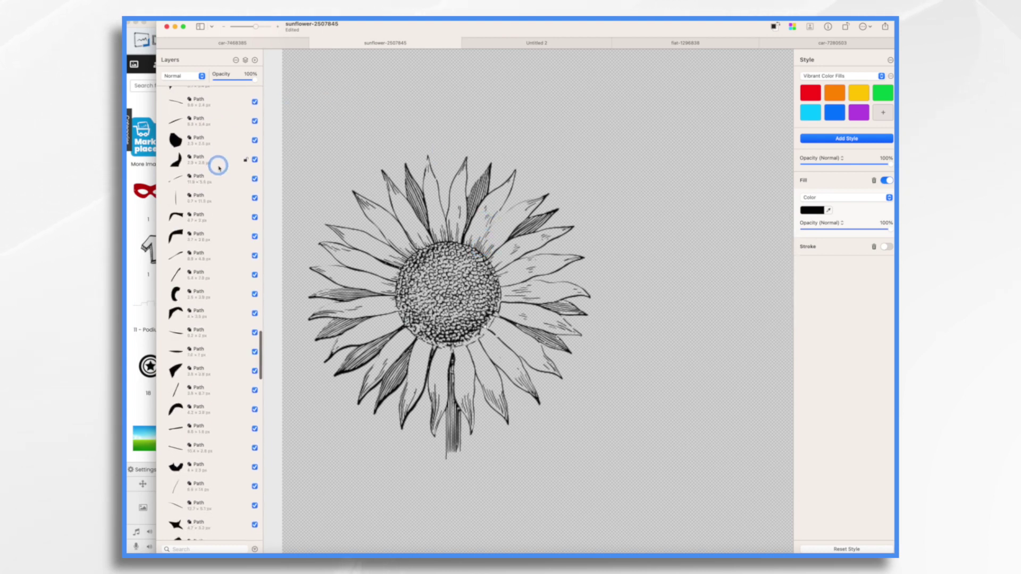
scroll(229, 378, down, 10)
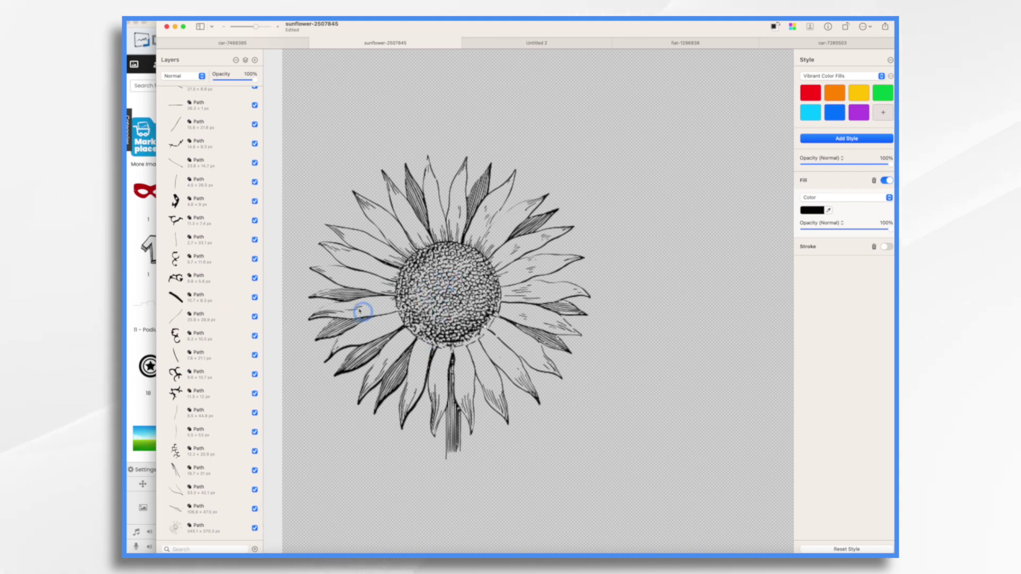
scroll(399, 225, up, 3)
scroll(399, 228, down, 3)
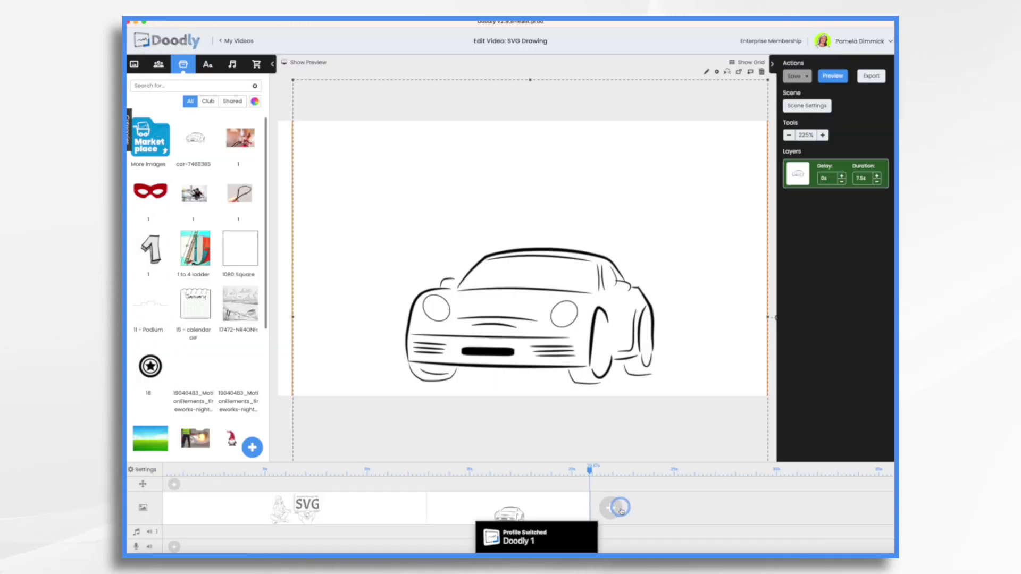
- Add a new blank scene and upload sunflower-2507845.svg from files as a prop on it
click(618, 507)
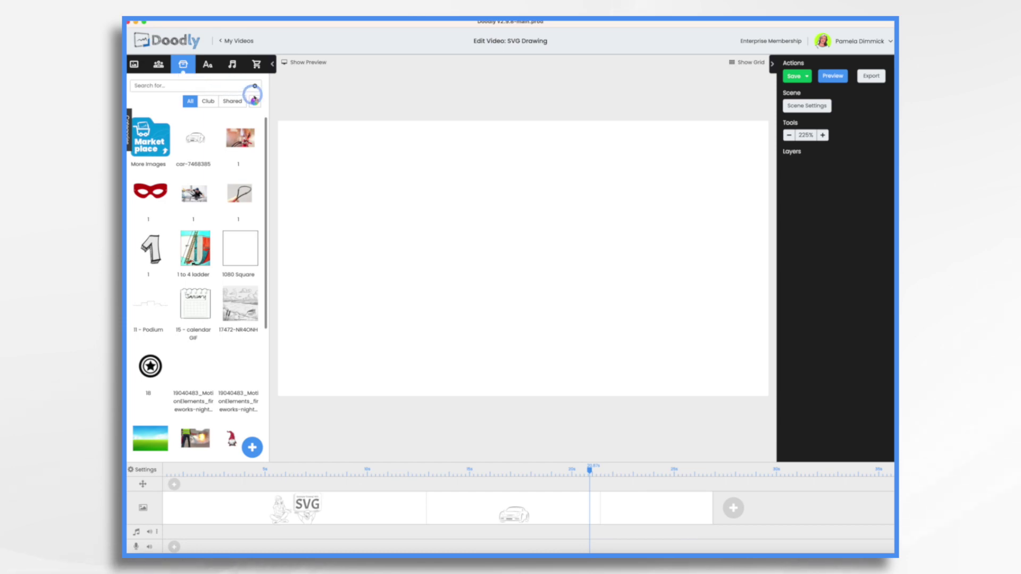
click(253, 448)
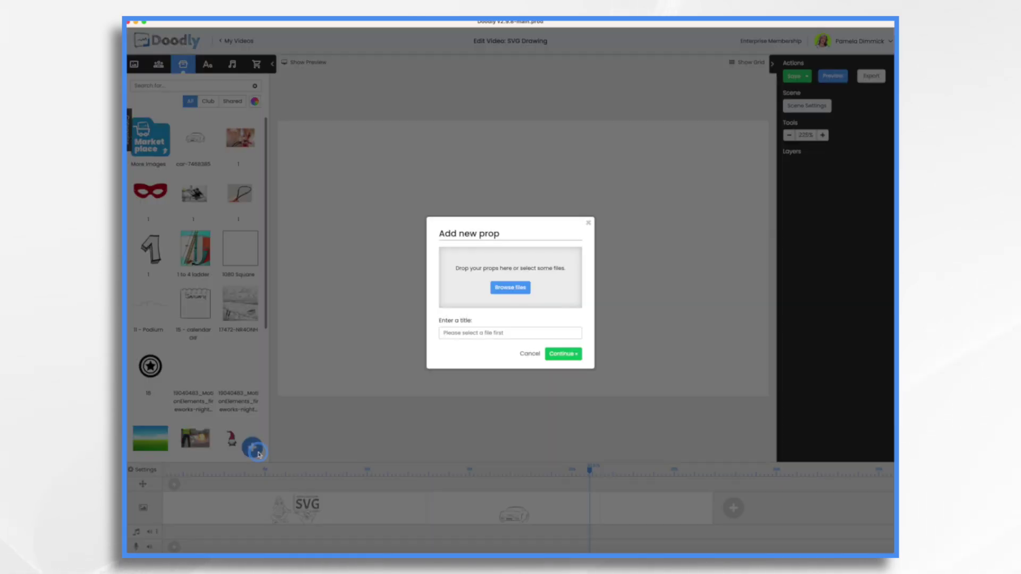
click(520, 290)
click(467, 245)
click(632, 366)
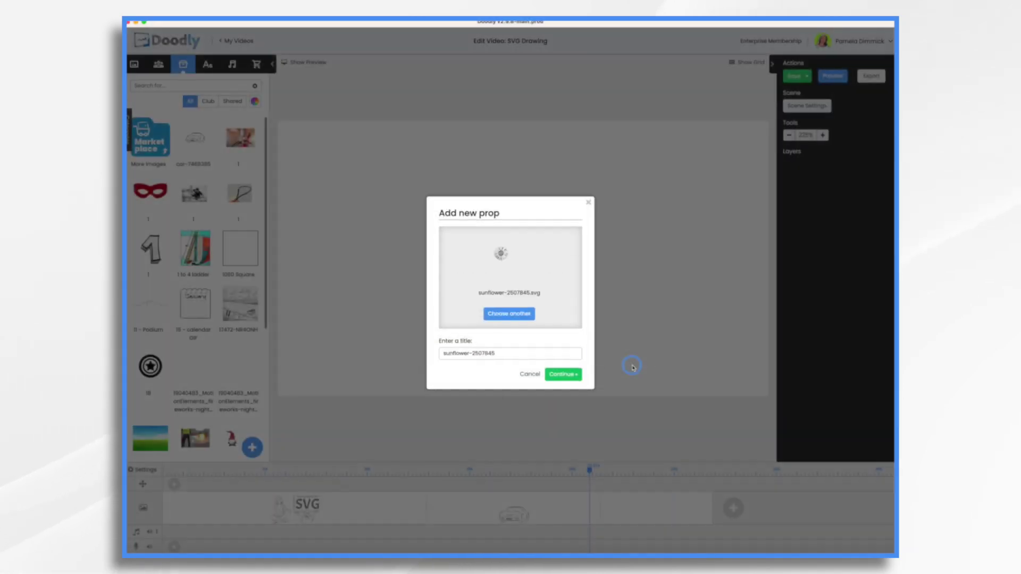
click(560, 375)
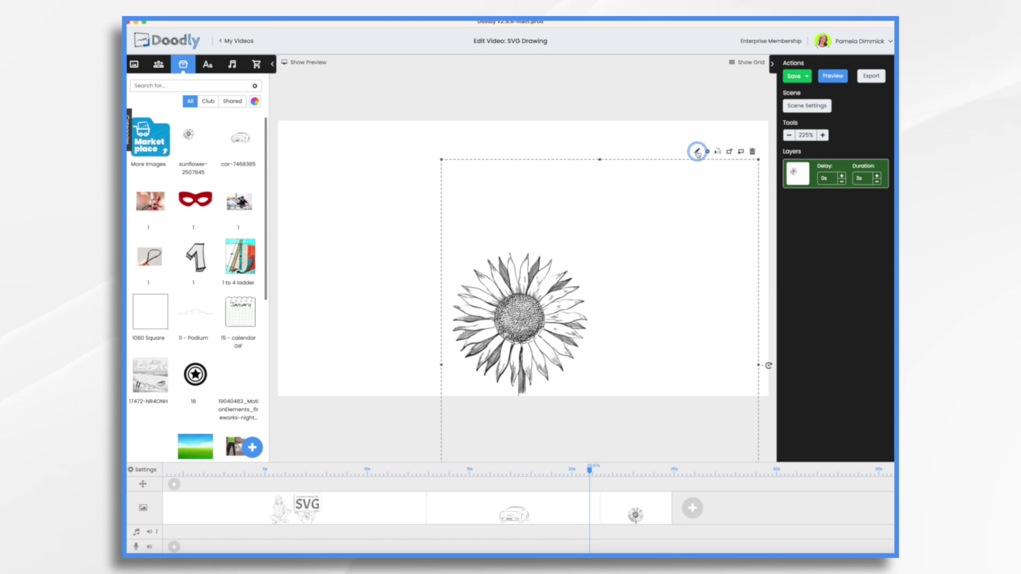
- Load the sunflower's SVG draw paths in the asset editor and save it back to the scene
click(697, 153)
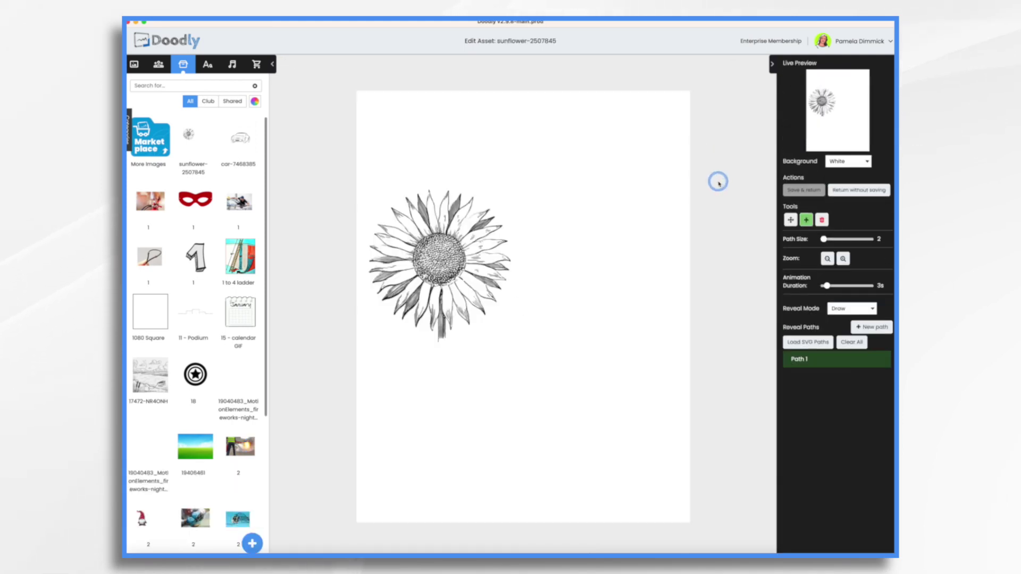
click(811, 344)
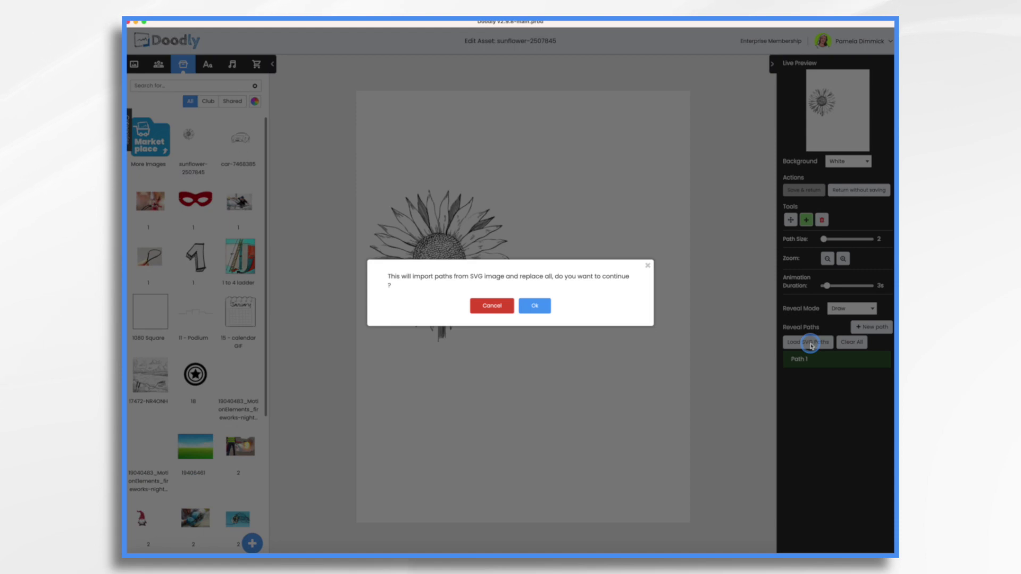
click(535, 307)
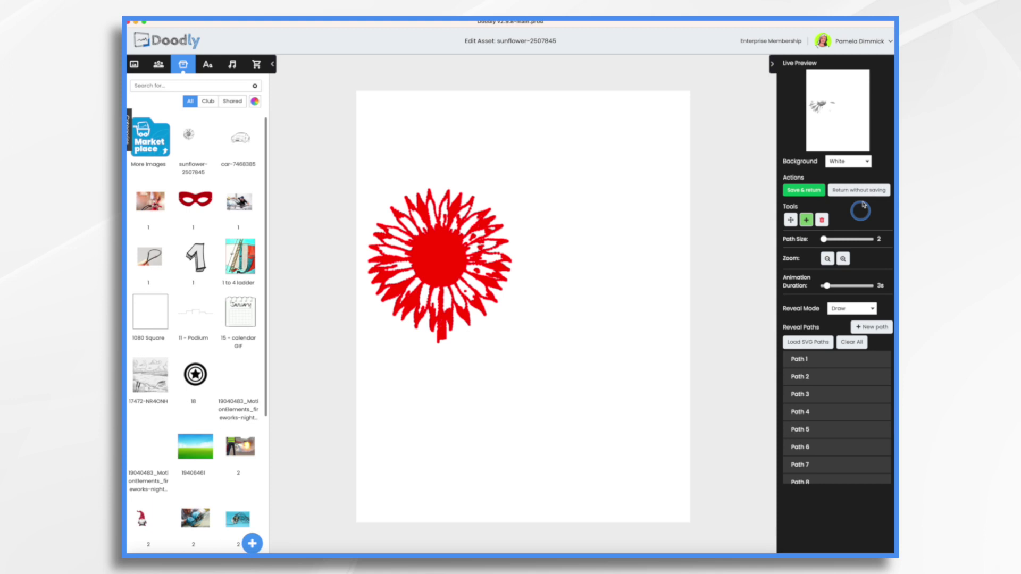
click(805, 190)
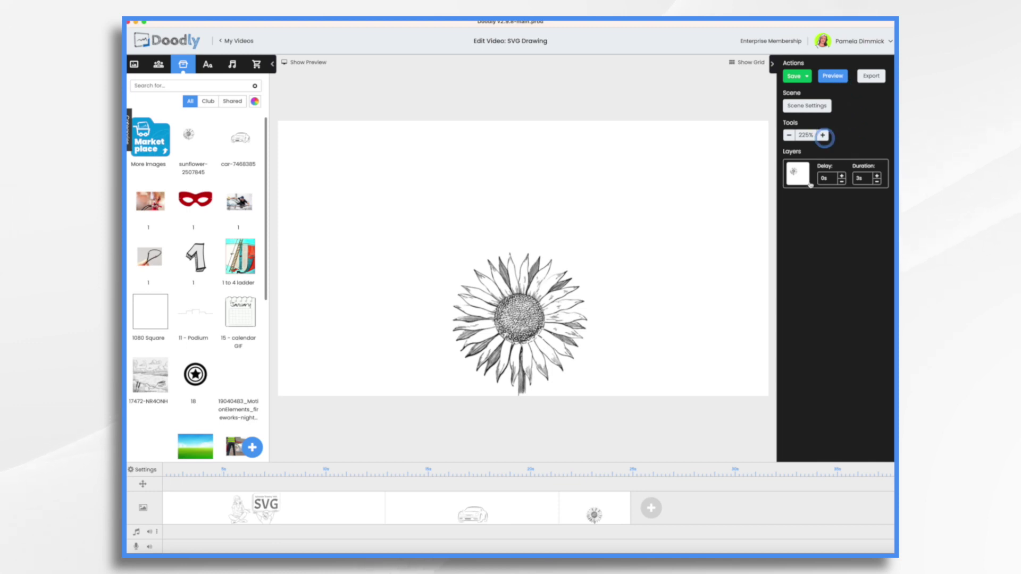
- Preview the sunflower scene and play it to watch the hand draw the sunflower
click(877, 176)
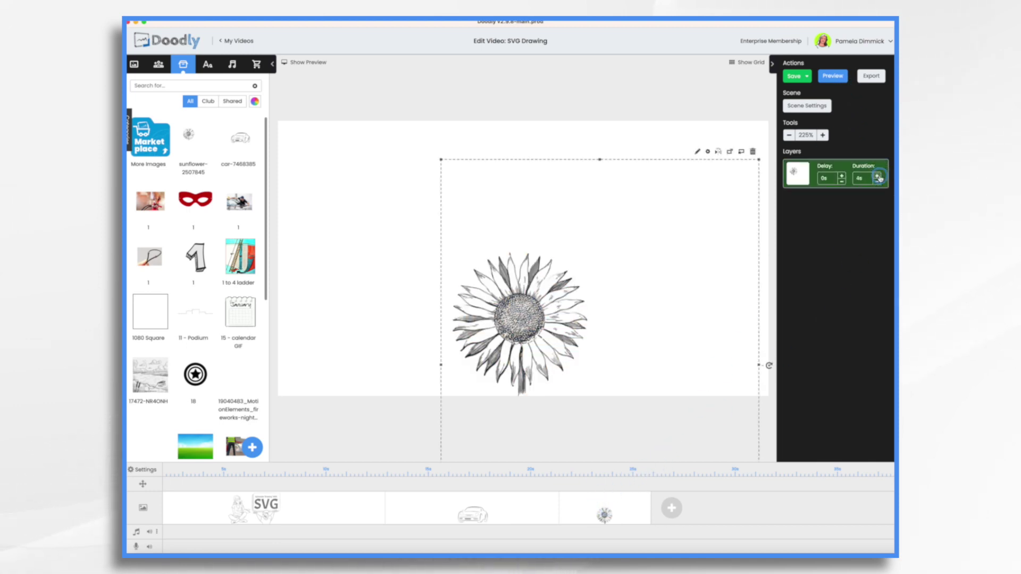
right_click(634, 511)
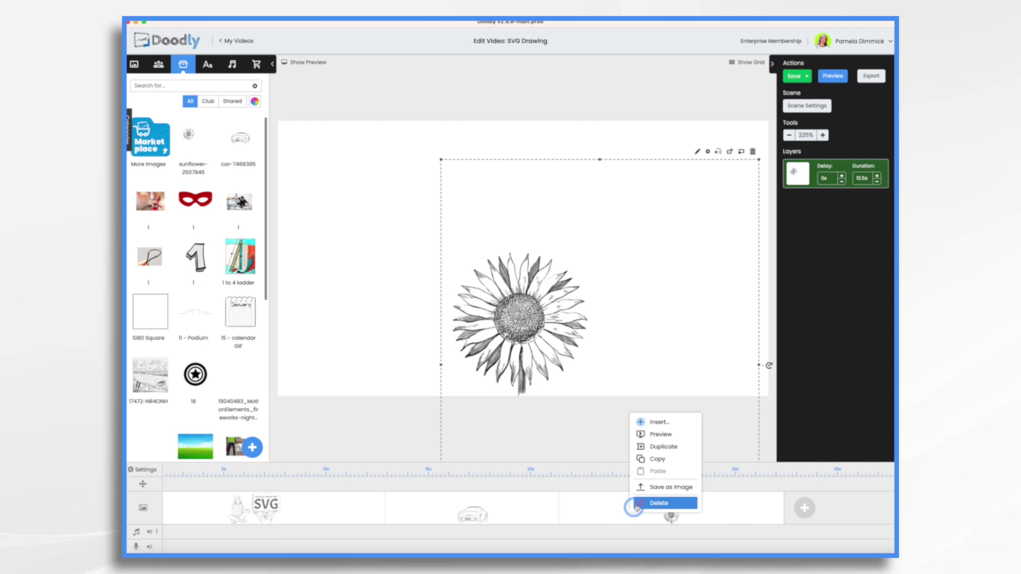
click(656, 437)
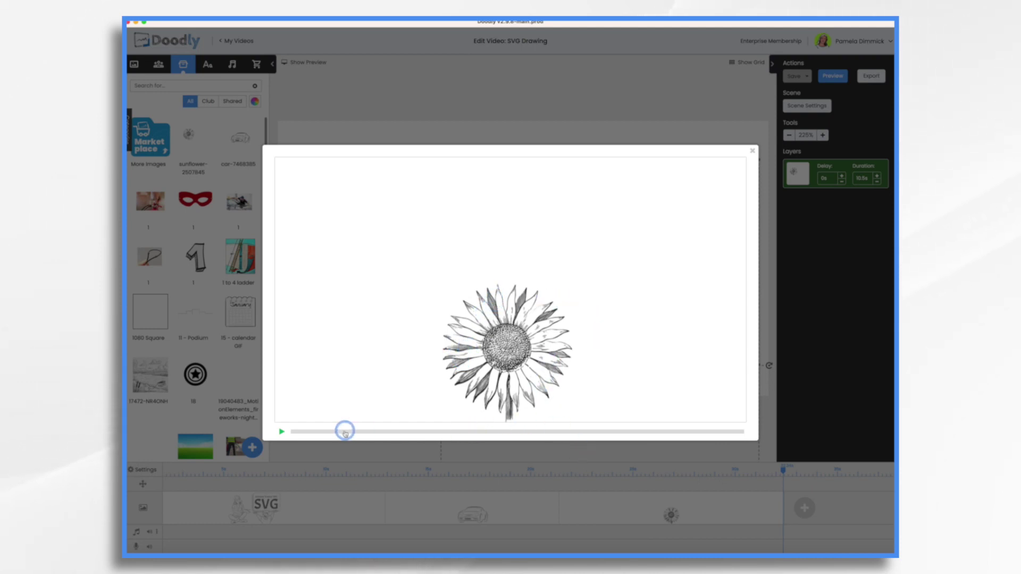
click(597, 431)
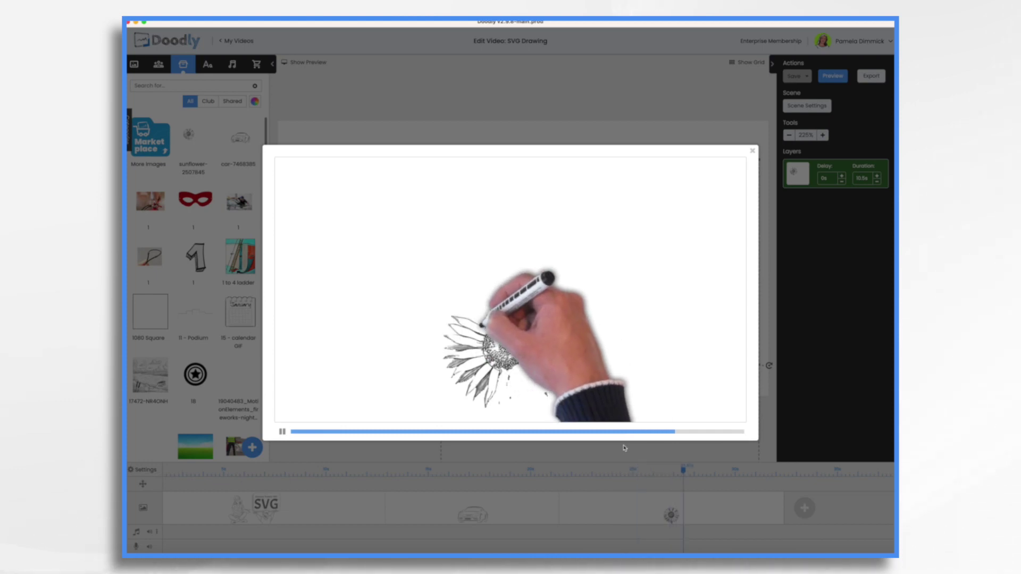
click(638, 426)
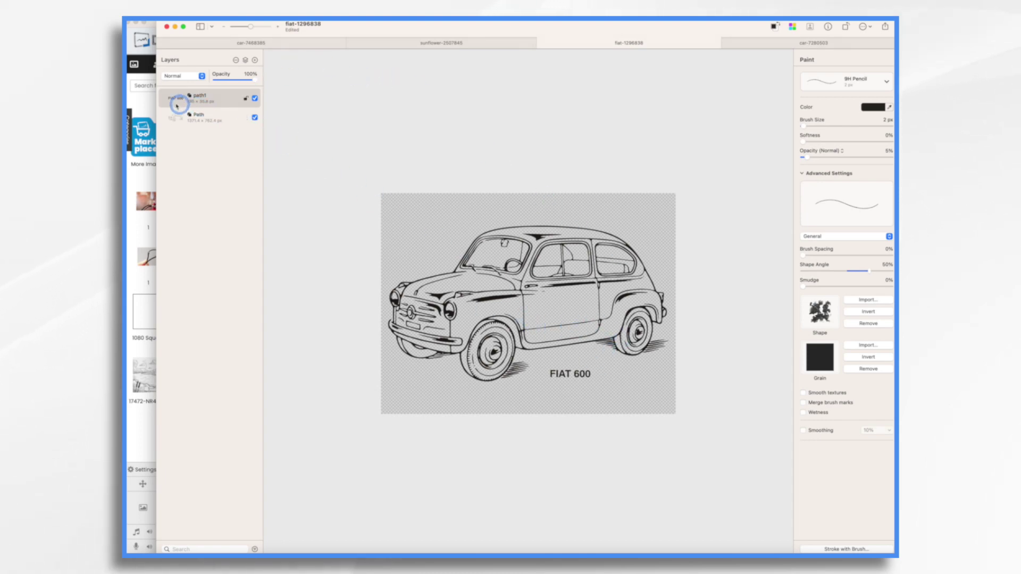
- Select the Fiat 600 car outline Path layer in the fiat-1296838 document
click(219, 117)
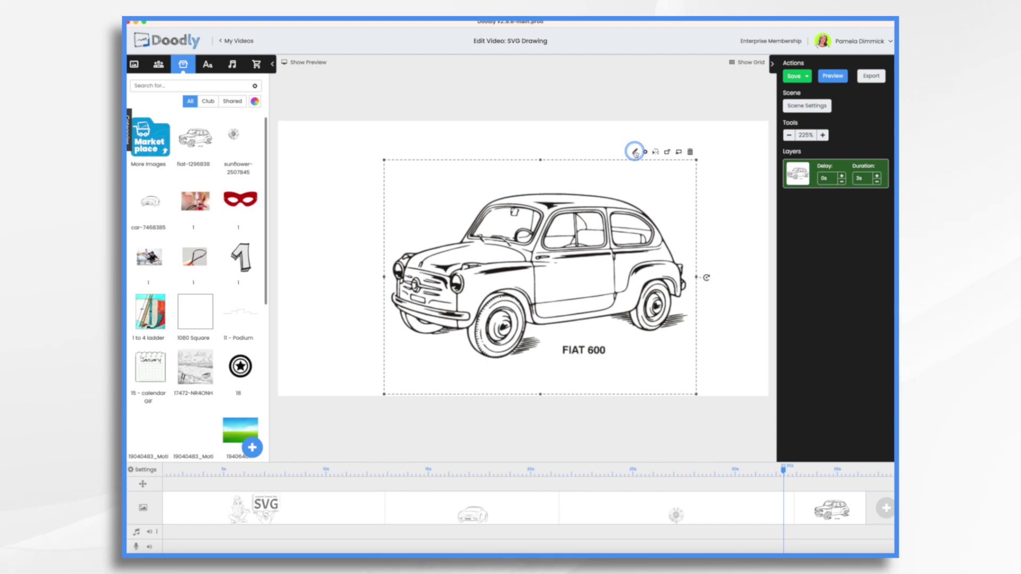
- Replace the Fiat prop's reveal paths with its SVG paths and zoom in on the windshield
click(635, 152)
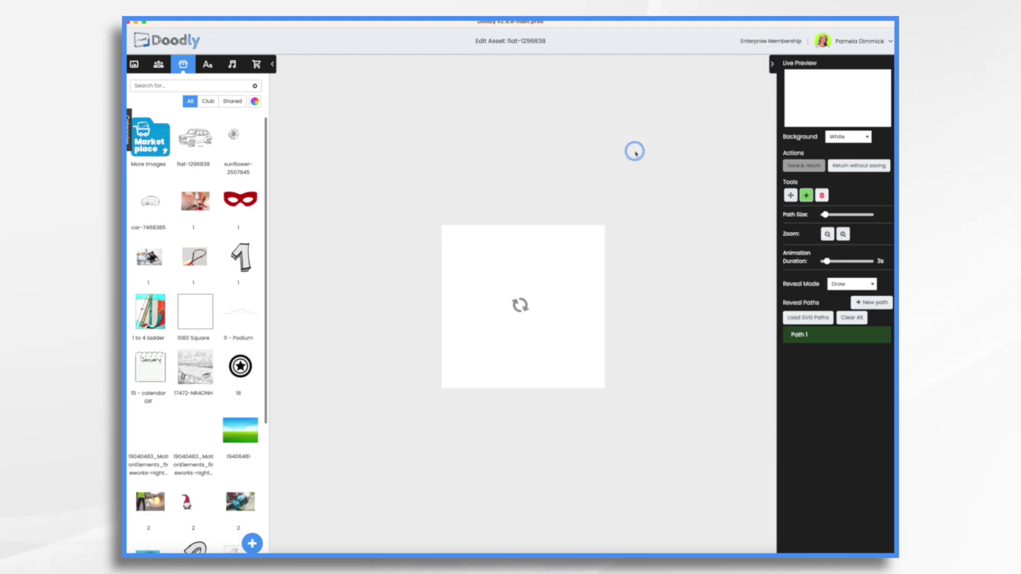
click(800, 346)
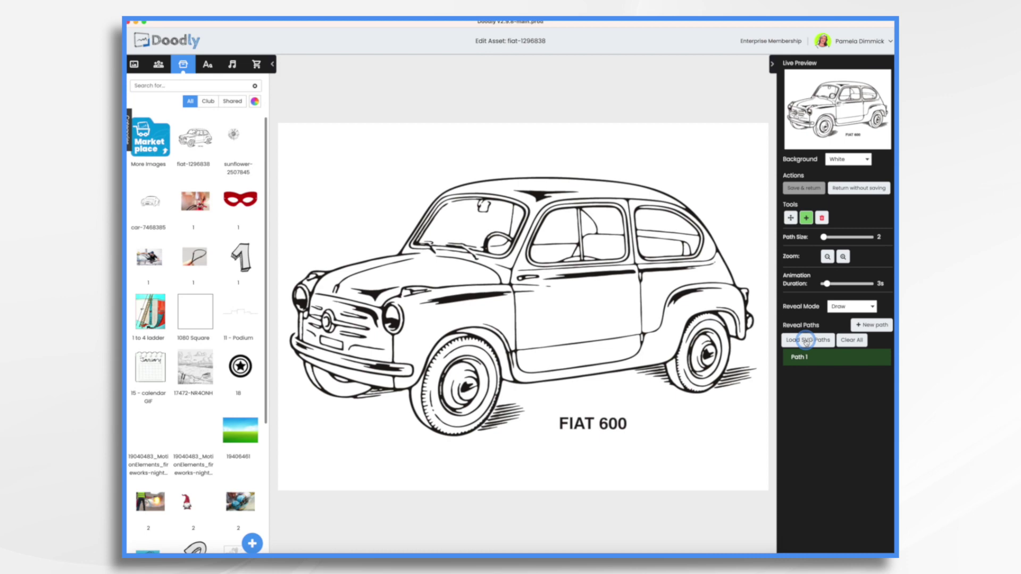
click(806, 342)
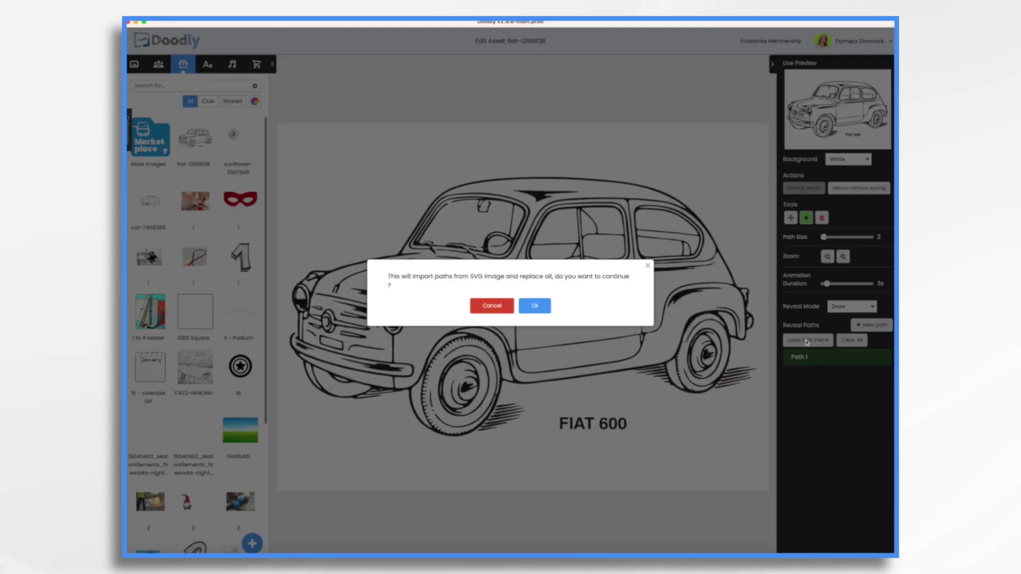
click(547, 307)
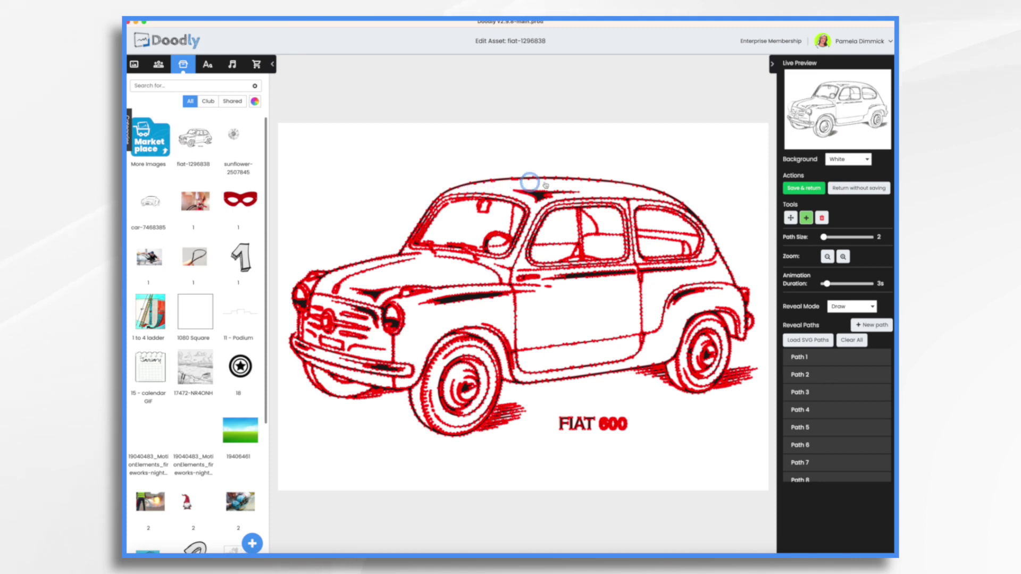
click(844, 257)
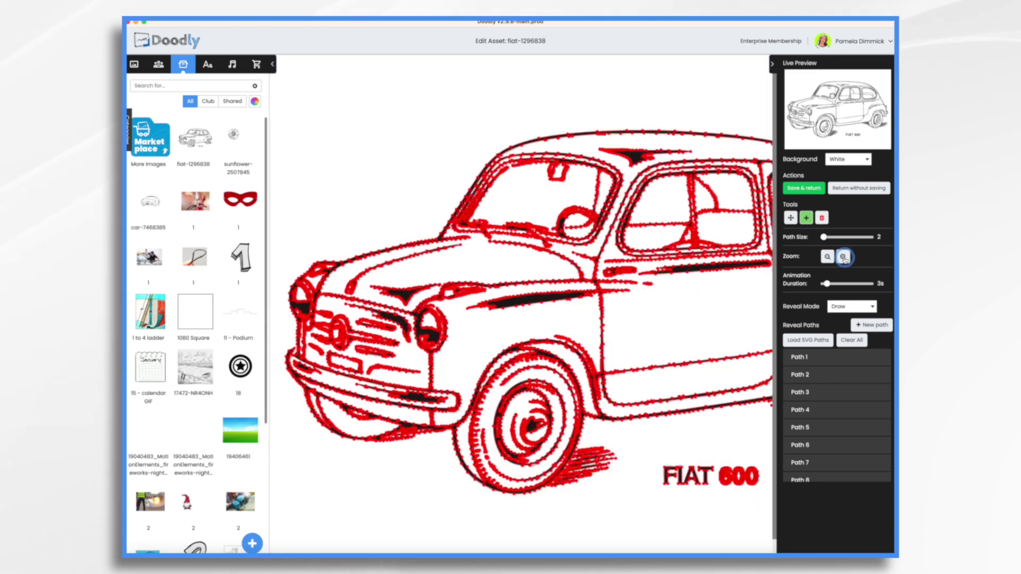
click(843, 257)
click(844, 258)
drag(673, 353, 432, 321)
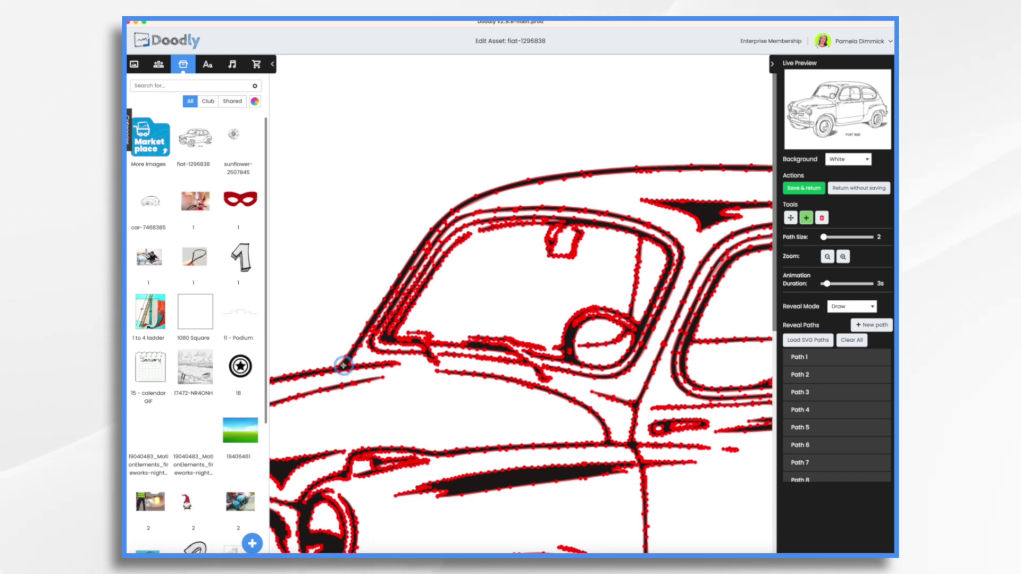
- Trace a thick reveal path up the Fiat's windshield edge and along the roof line
click(429, 379)
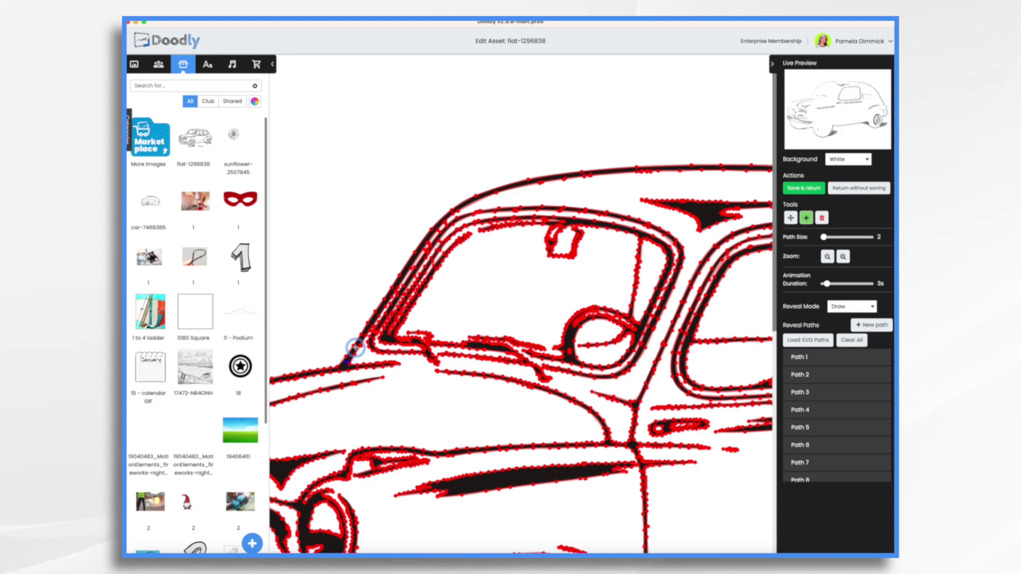
click(356, 346)
click(368, 327)
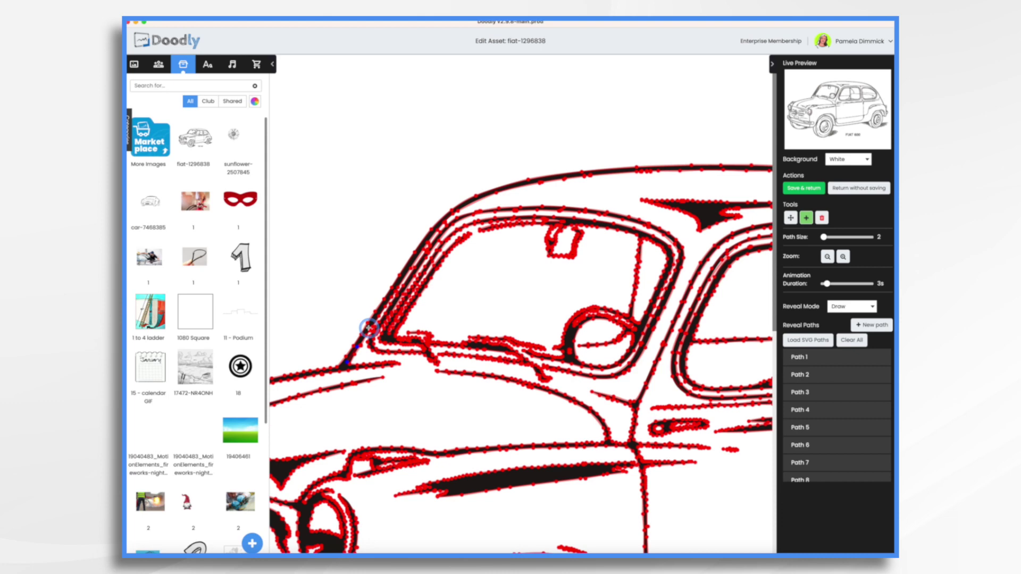
click(377, 313)
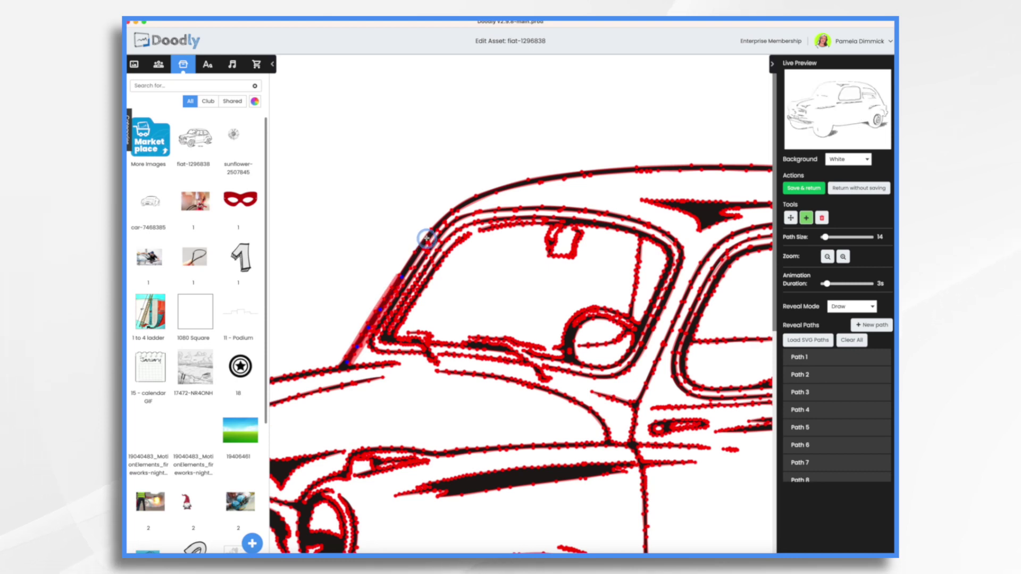
click(444, 215)
click(466, 202)
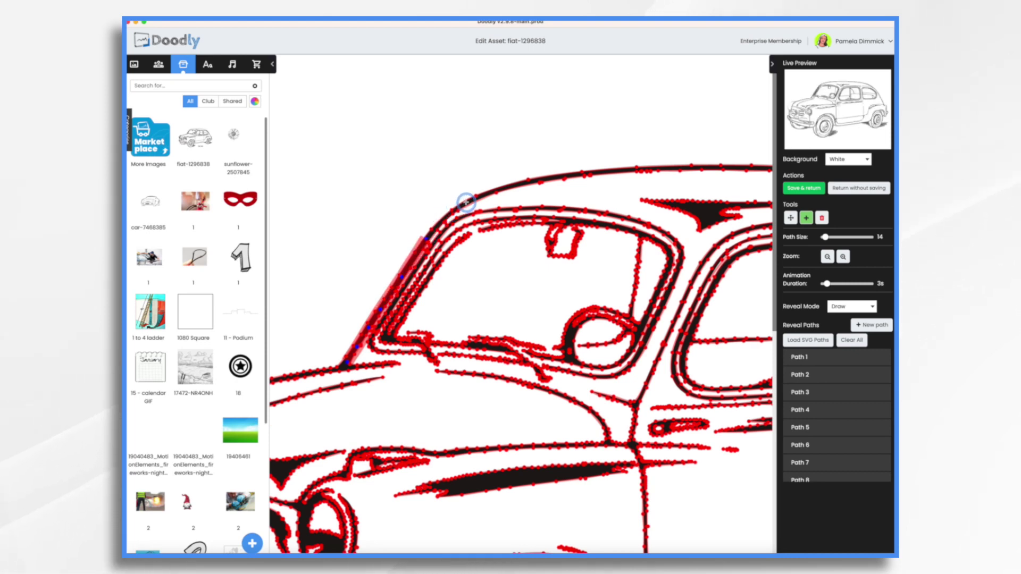
click(508, 186)
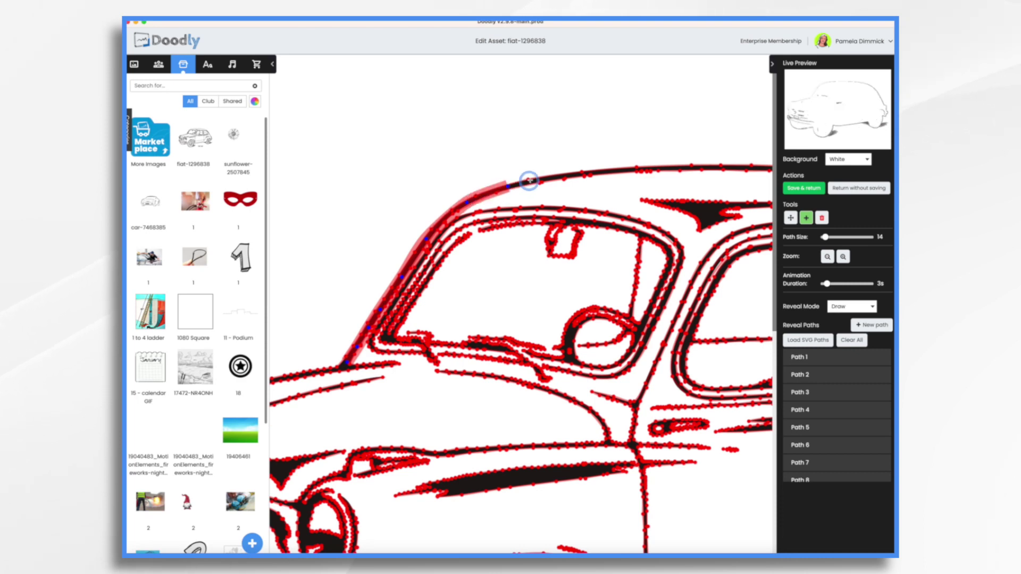
click(545, 179)
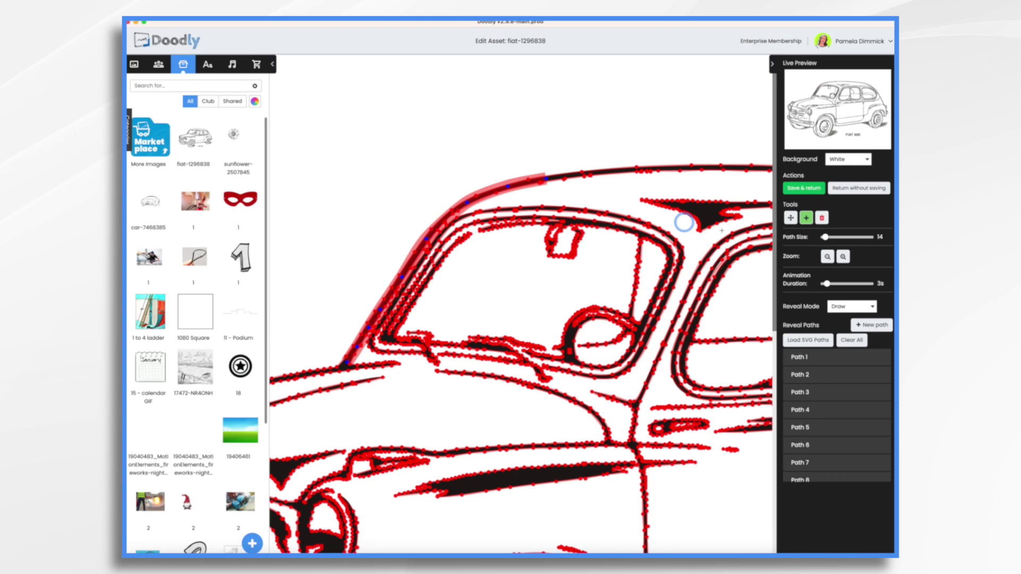
- Delete reveal Path 848 and save the Fiat asset back to the scene
scroll(867, 434, down, 20)
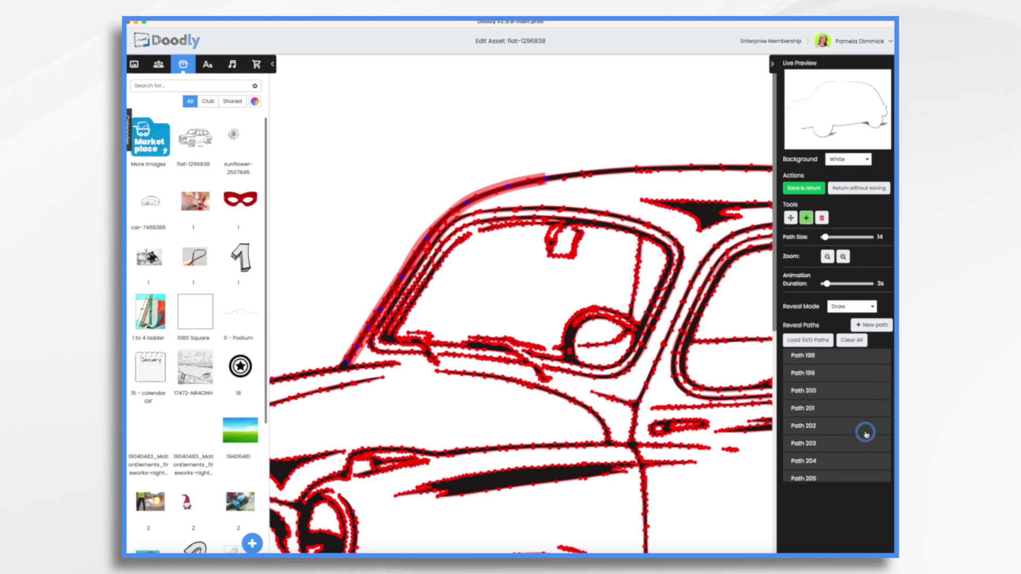
scroll(866, 433, down, 20)
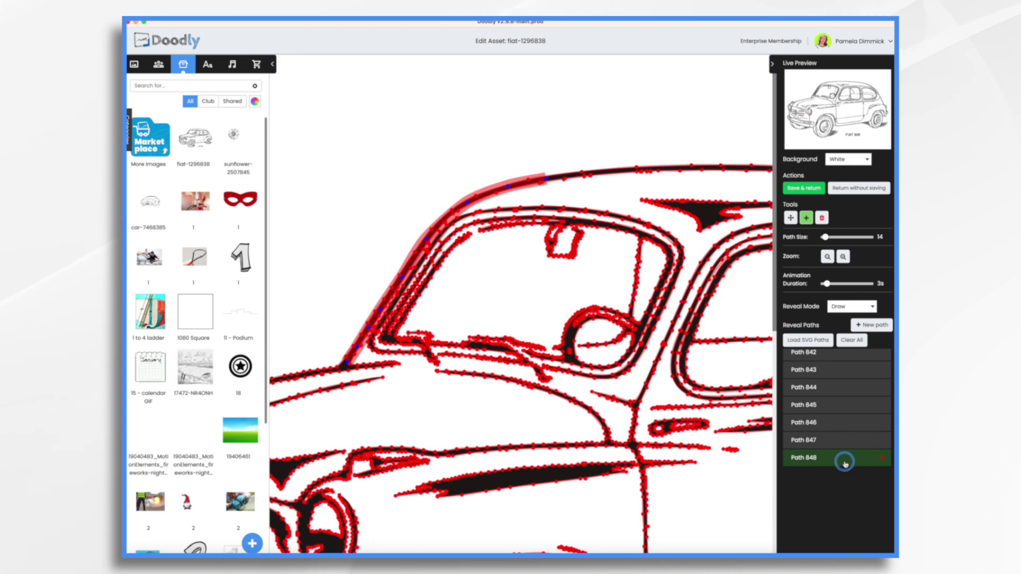
click(883, 460)
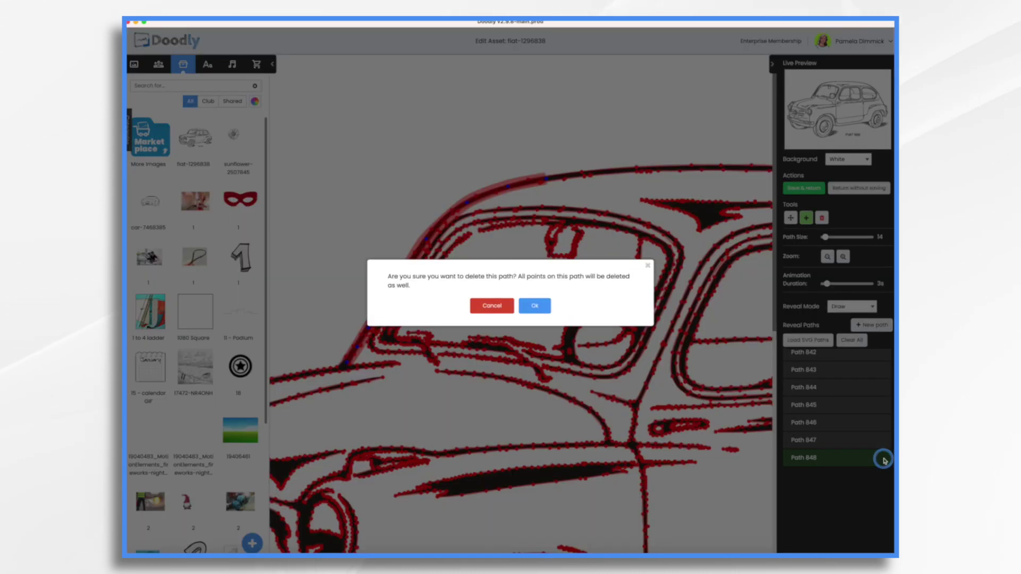
click(534, 307)
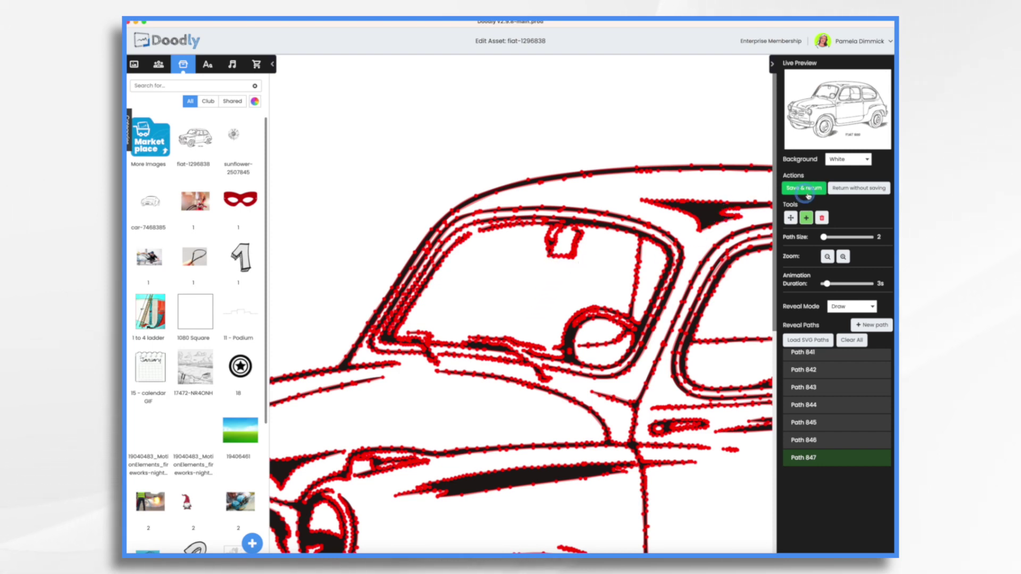
click(812, 193)
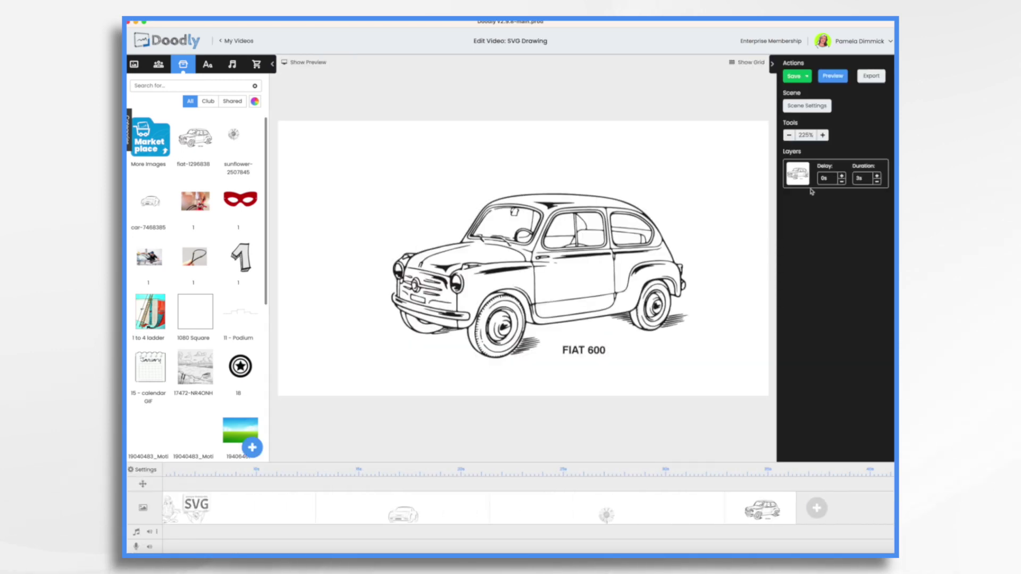
- Set the Fiat's drawing duration to 8s and preview the scene's hand-drawing animation
click(877, 182)
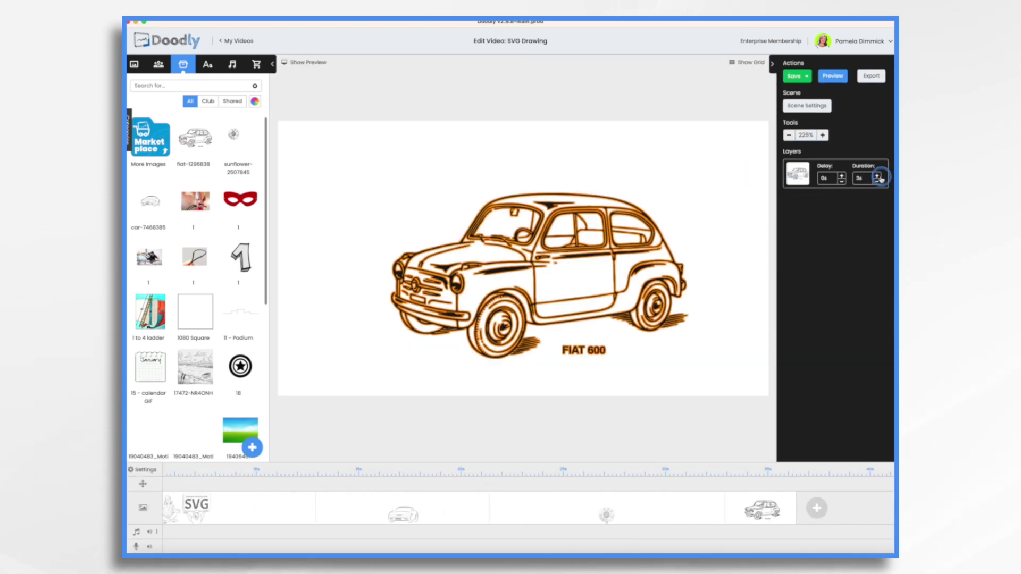
click(876, 176)
right_click(802, 512)
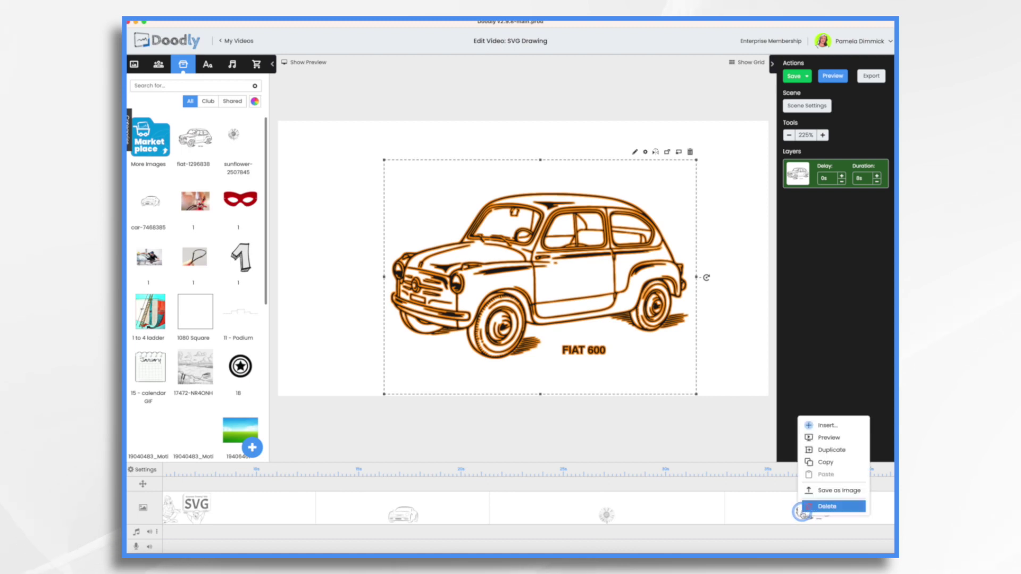
click(820, 441)
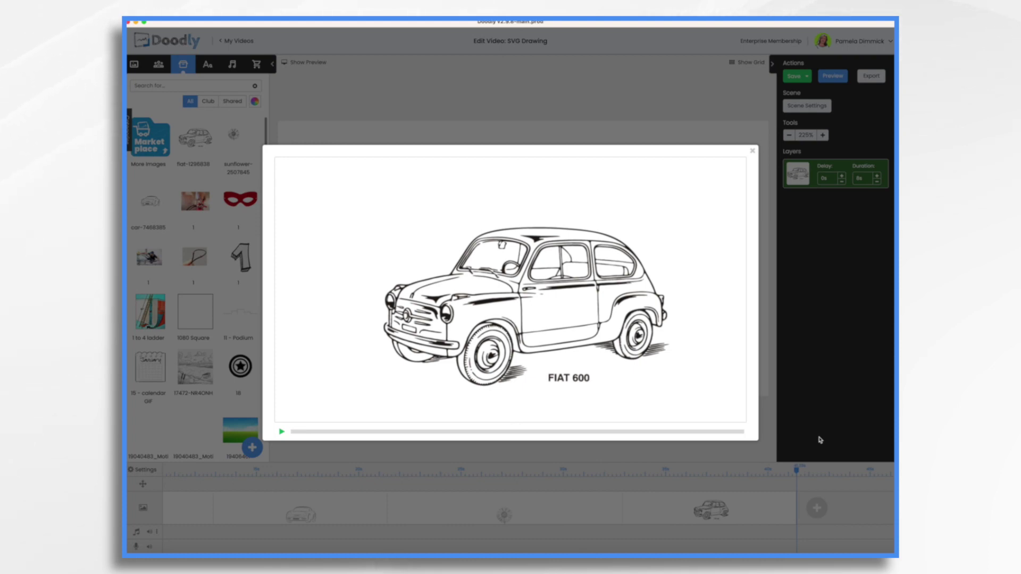
click(753, 151)
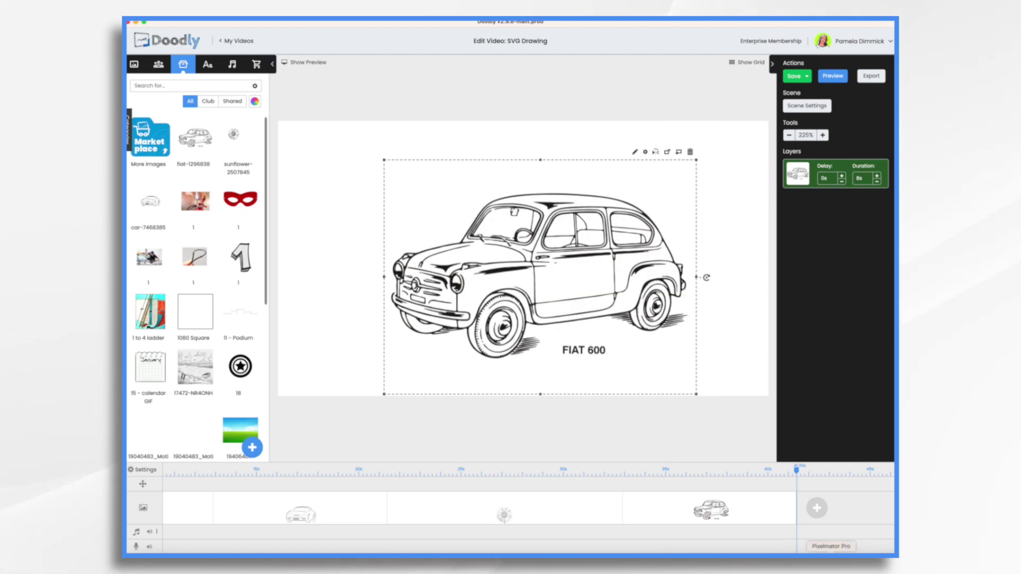
- Switch to Pixelmator Pro and bring up the car-7280503 vintage car image
key(super+Tab)
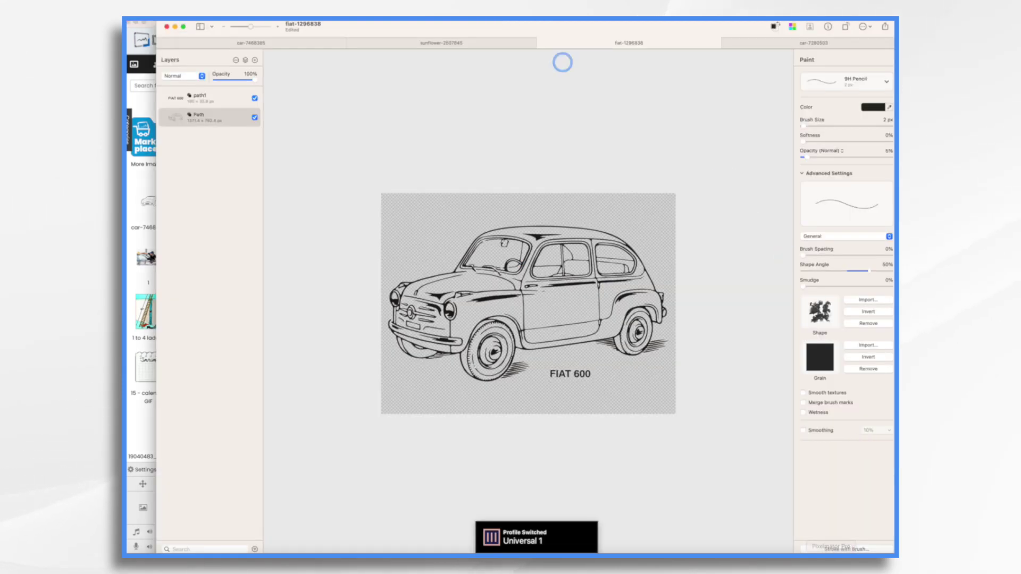
click(807, 43)
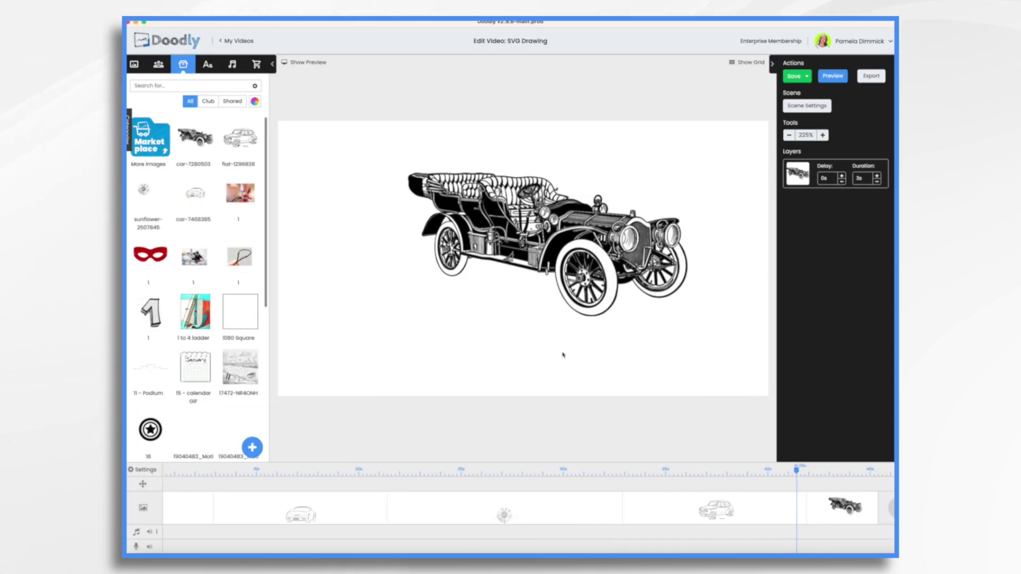
- Shift the vintage car slightly left and down, then load its reveal paths from the SVG
drag(574, 232, 562, 257)
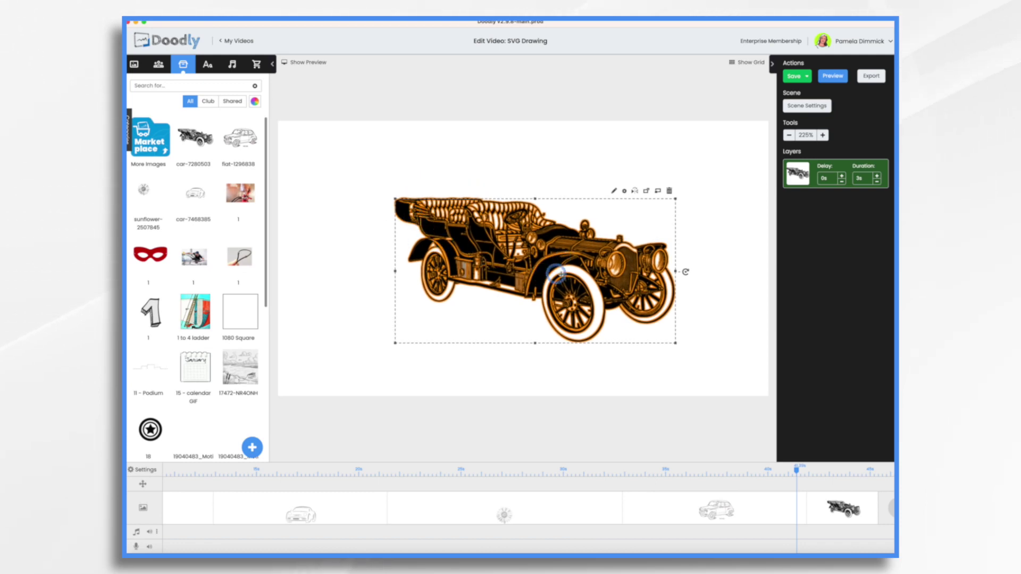
click(613, 191)
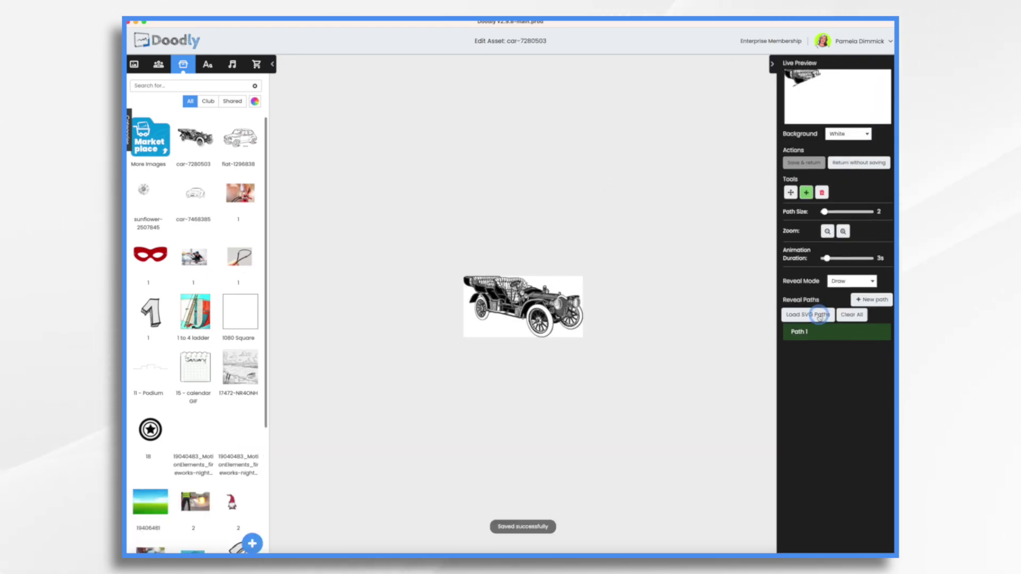
click(808, 315)
click(535, 307)
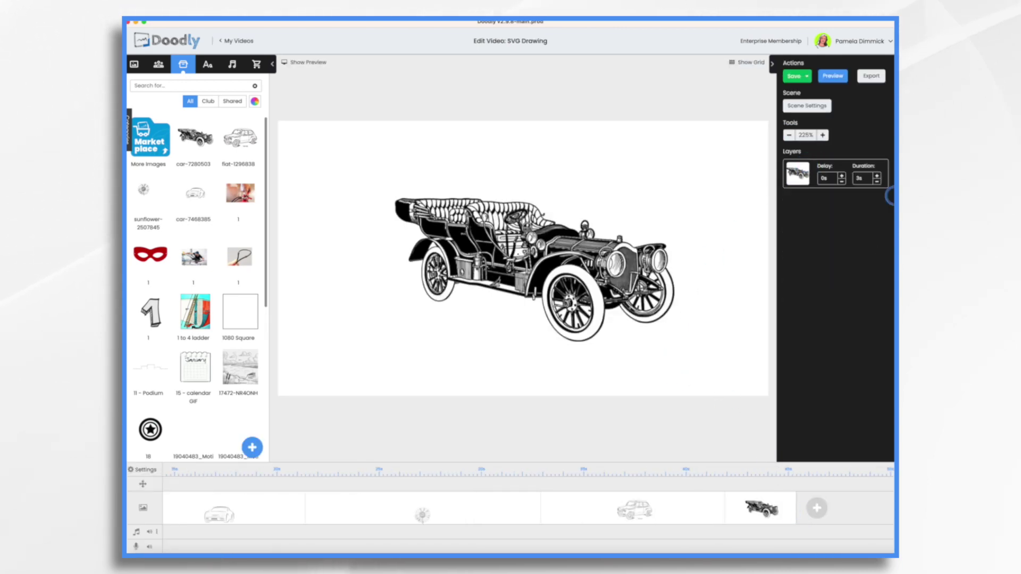
- Raise the vintage car's drawing duration to 9.5s and close the stray About This Mac window
click(877, 177)
click(878, 177)
click(878, 177)
click(878, 178)
click(878, 177)
click(877, 177)
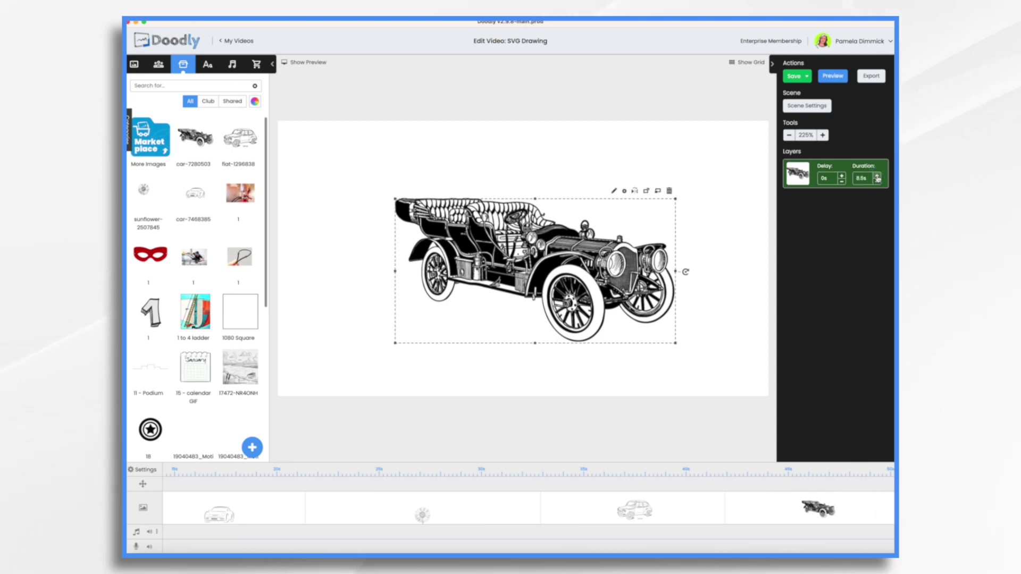
click(878, 177)
click(877, 178)
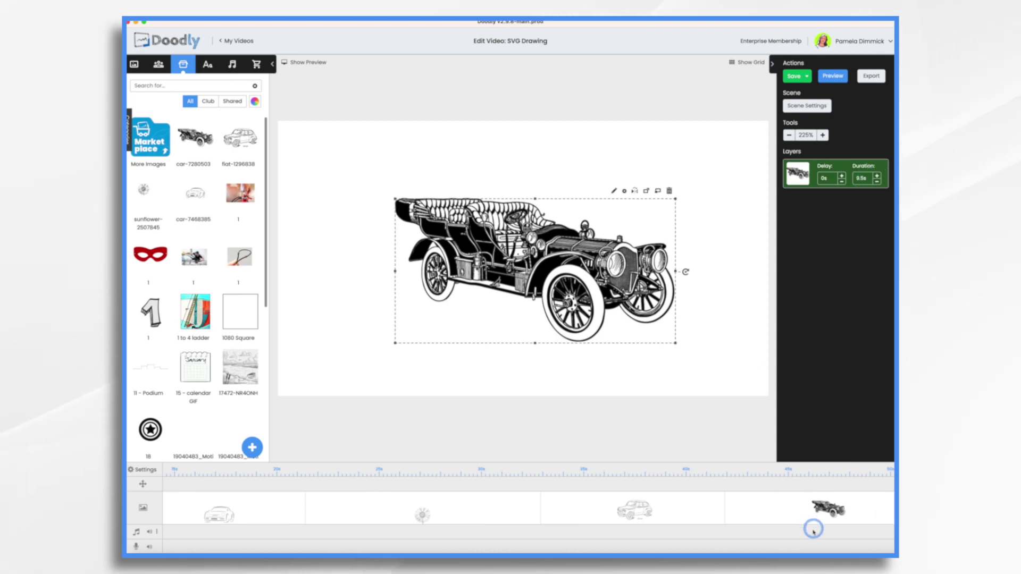
scroll(794, 516, right, 5)
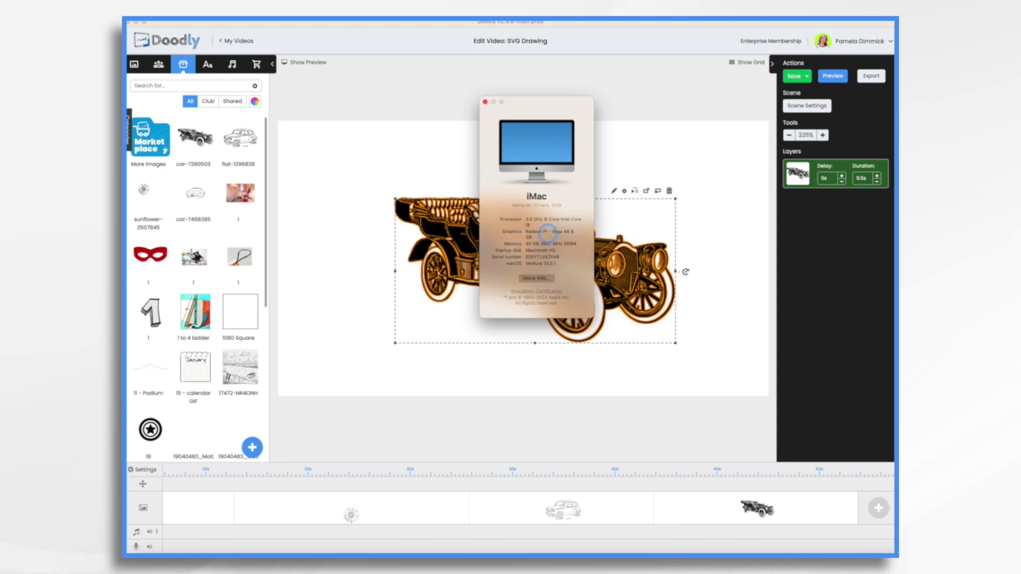
click(405, 98)
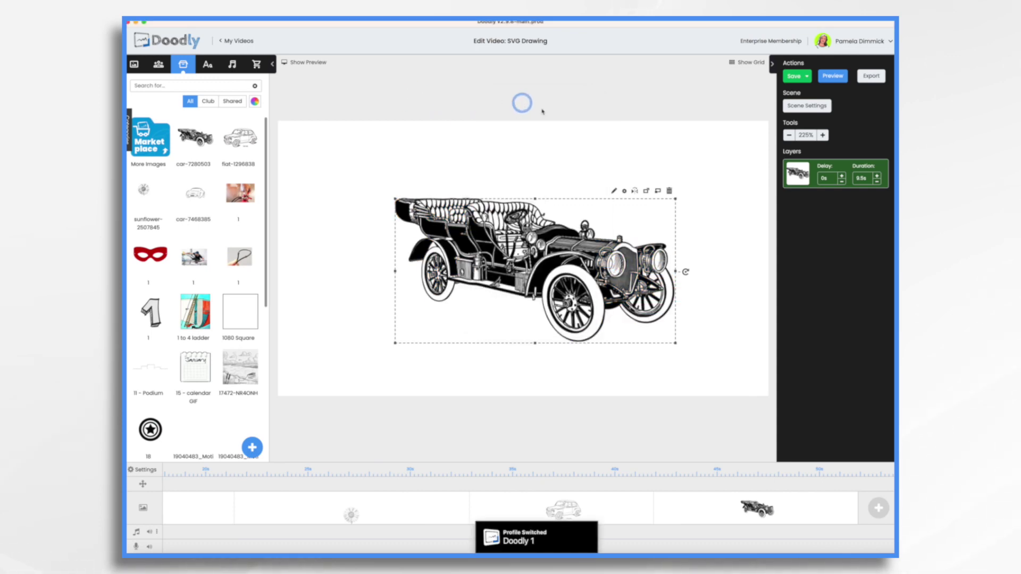
right_click(731, 520)
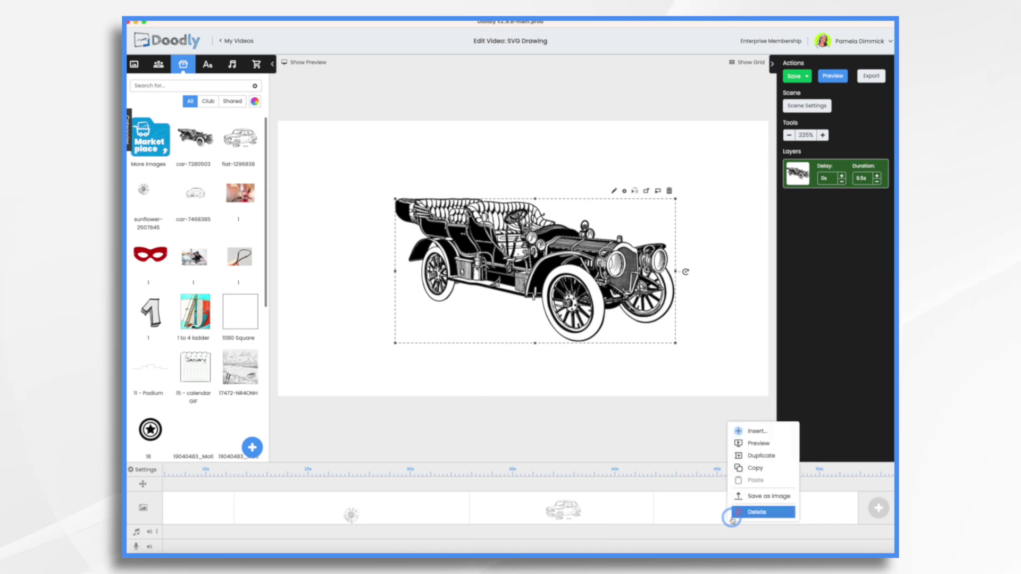
click(753, 444)
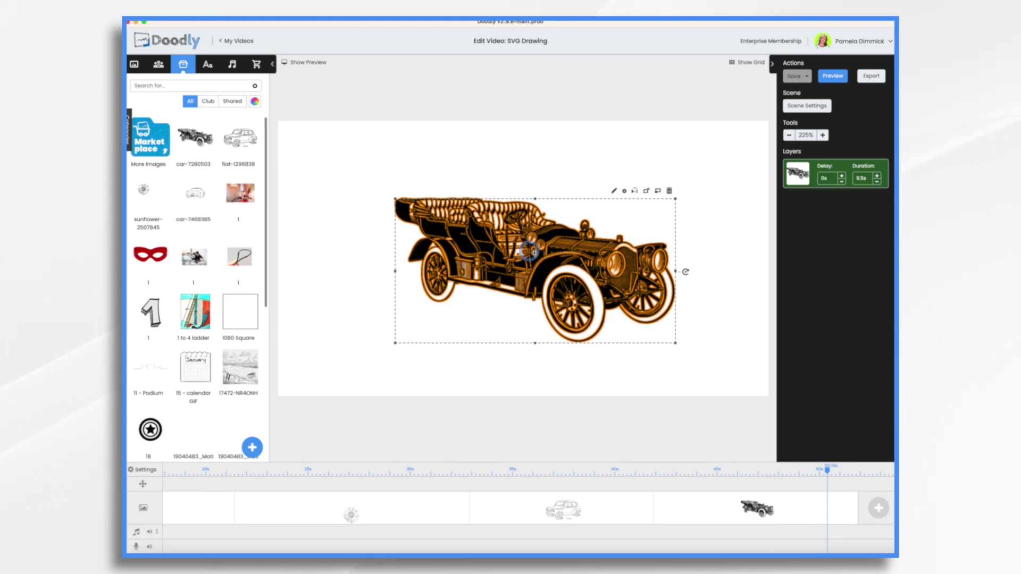
- Move the vintage car left and scale it up twice so it spans most of the canvas
drag(528, 254, 425, 306)
drag(431, 252, 446, 218)
drag(453, 267, 487, 259)
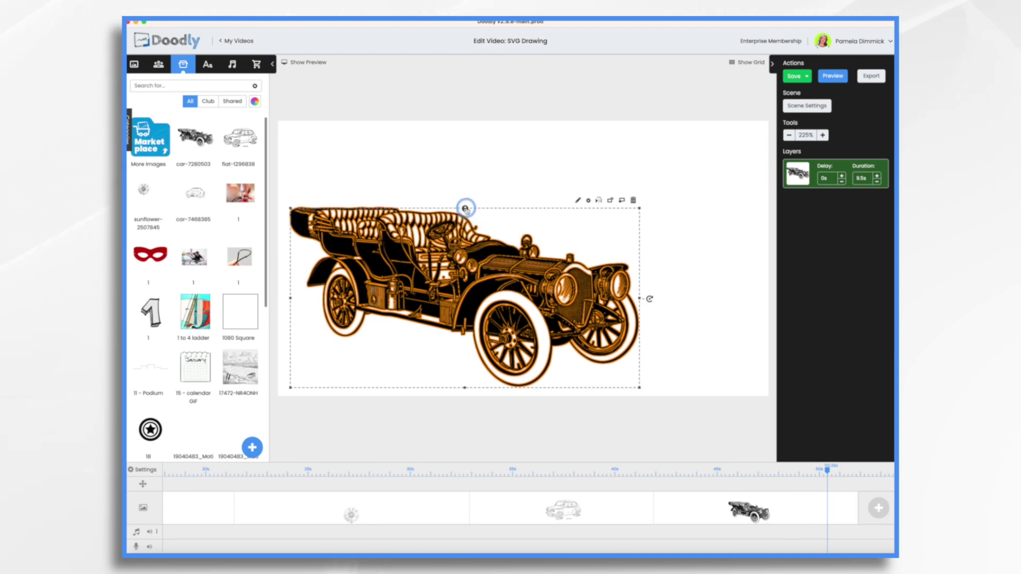
mouse_move(466, 206)
mouse_down()
mouse_move(470, 183)
mouse_move(477, 194)
mouse_up()
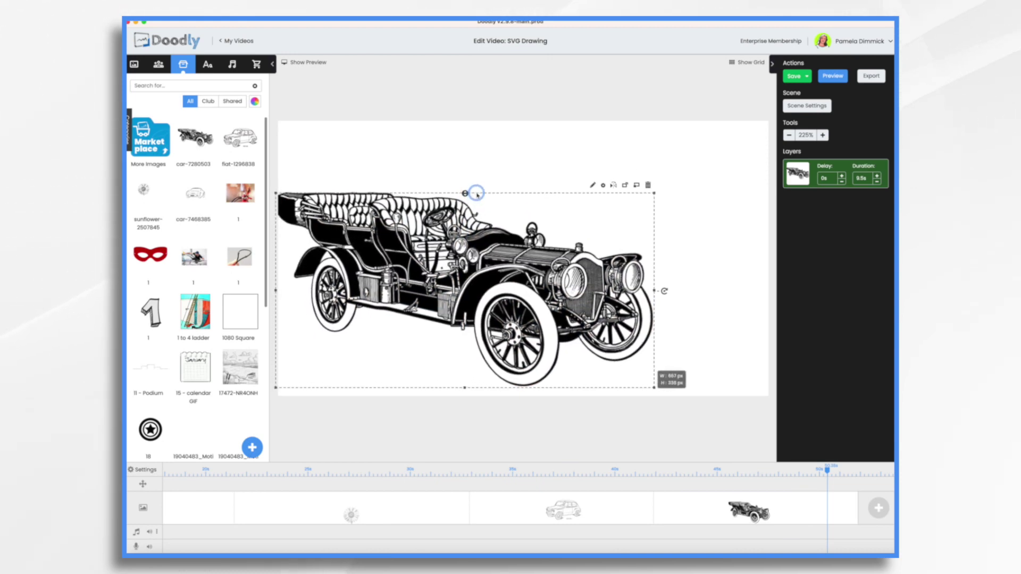
drag(557, 277, 572, 279)
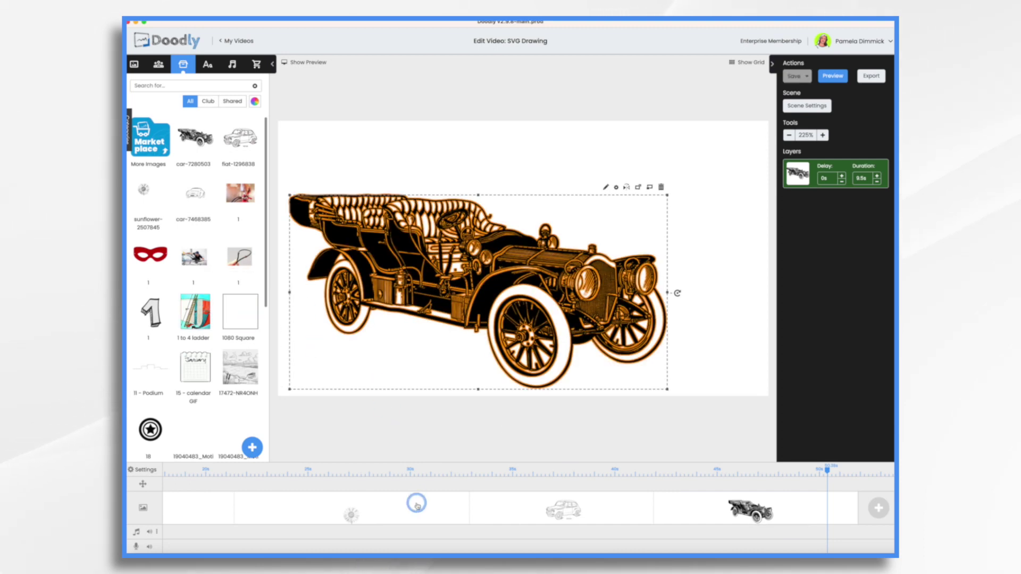
- Preview the modern car scene's hand-drawing animation at the start of the timeline
scroll(416, 505, up, 5)
click(532, 514)
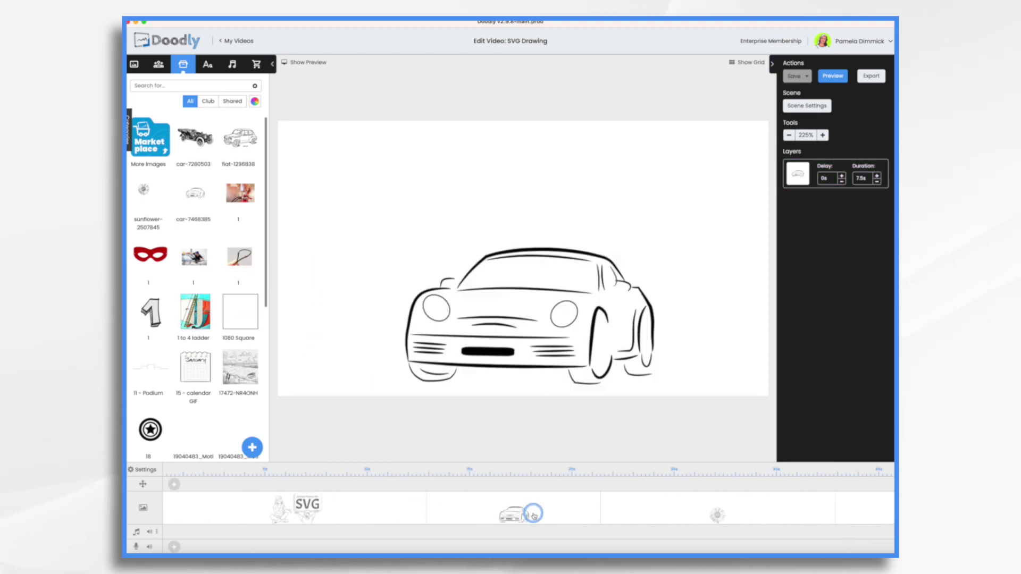
right_click(533, 515)
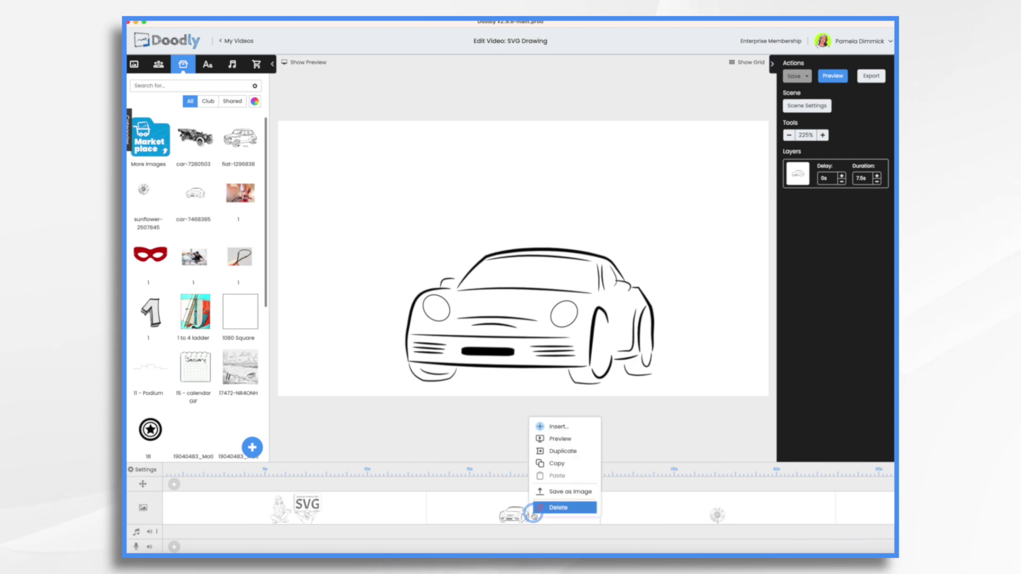
click(552, 439)
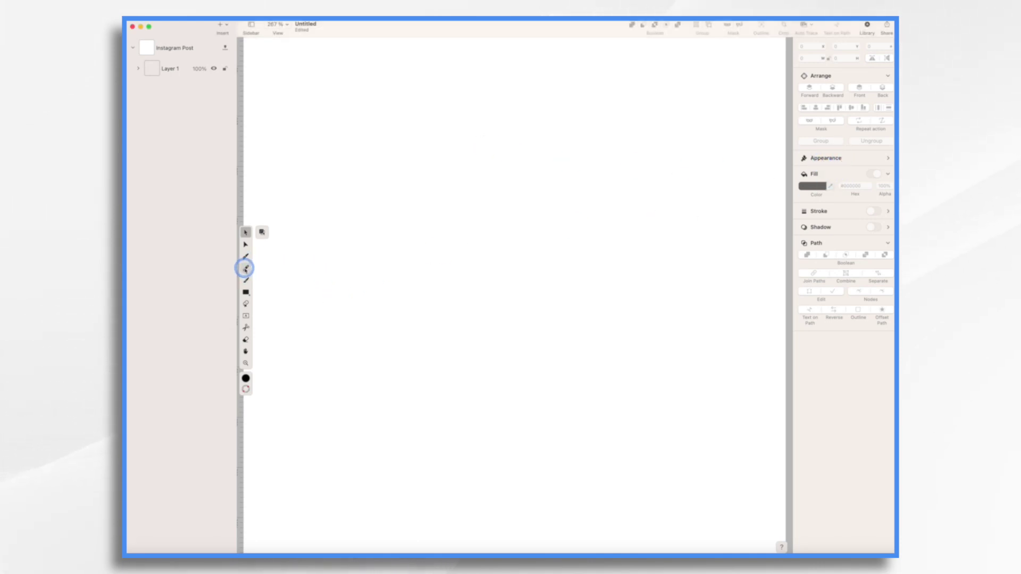
- Draw the heart's left and right halves with the pencil, each on its own layer
click(245, 268)
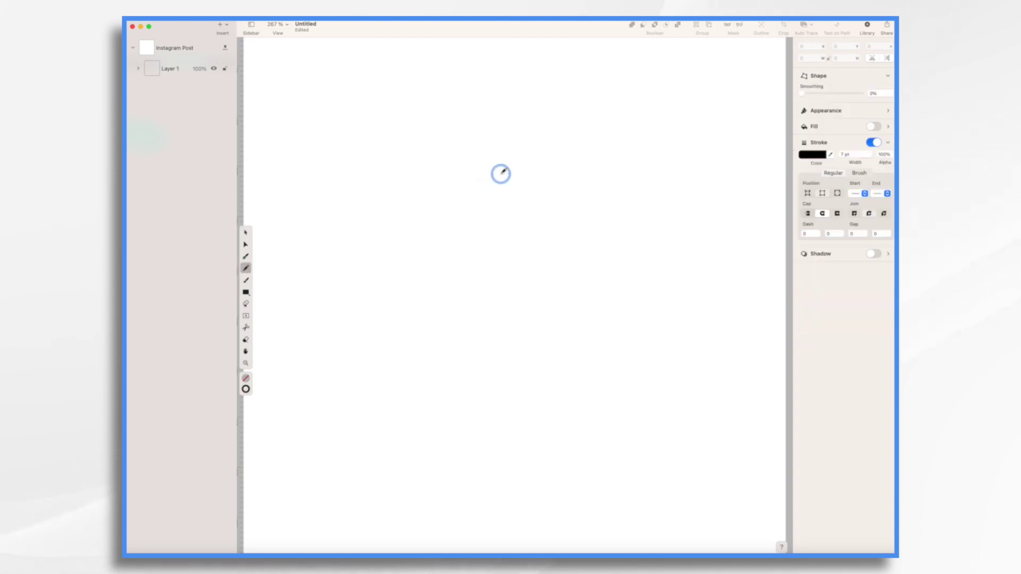
mouse_move(501, 171)
mouse_down()
mouse_move(474, 134)
mouse_move(429, 121)
mouse_move(392, 123)
mouse_move(360, 157)
mouse_move(360, 198)
mouse_move(377, 236)
mouse_move(465, 351)
mouse_up()
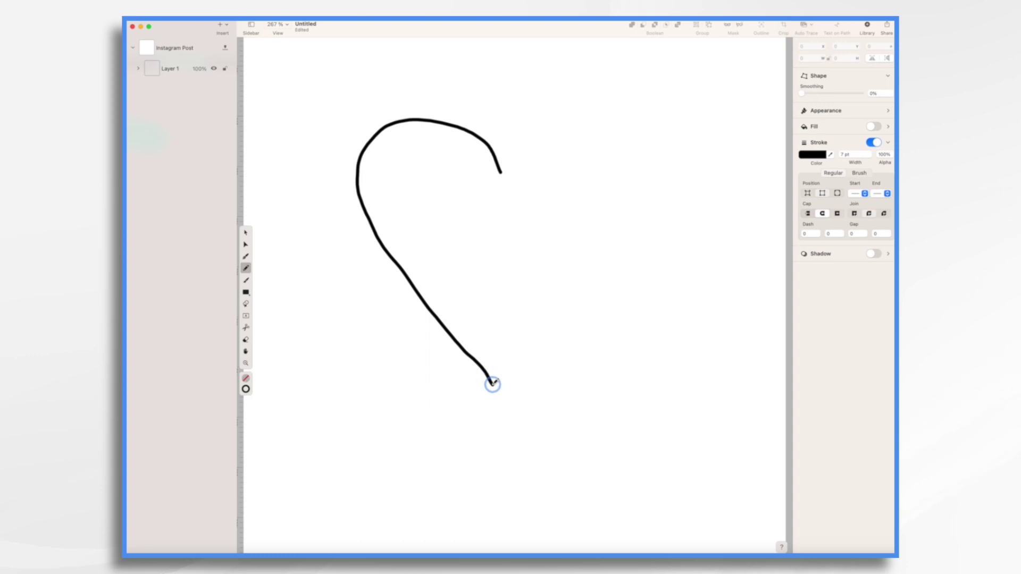
click(746, 143)
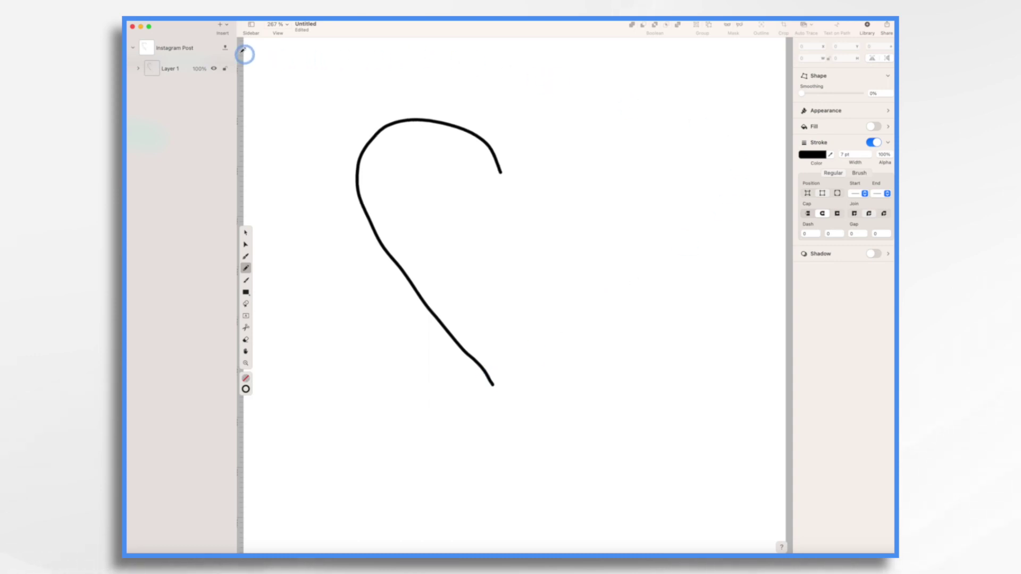
click(221, 26)
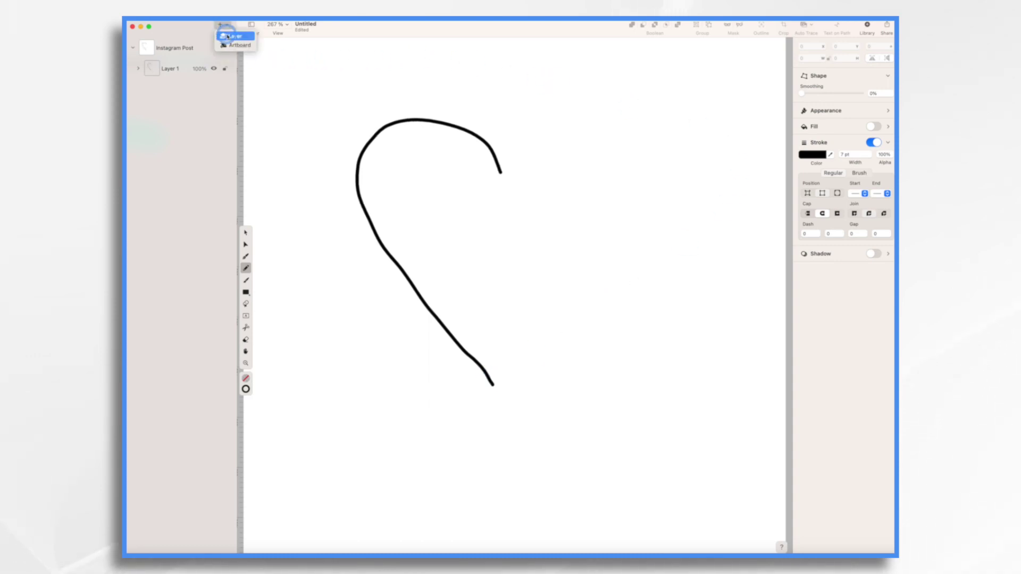
click(229, 36)
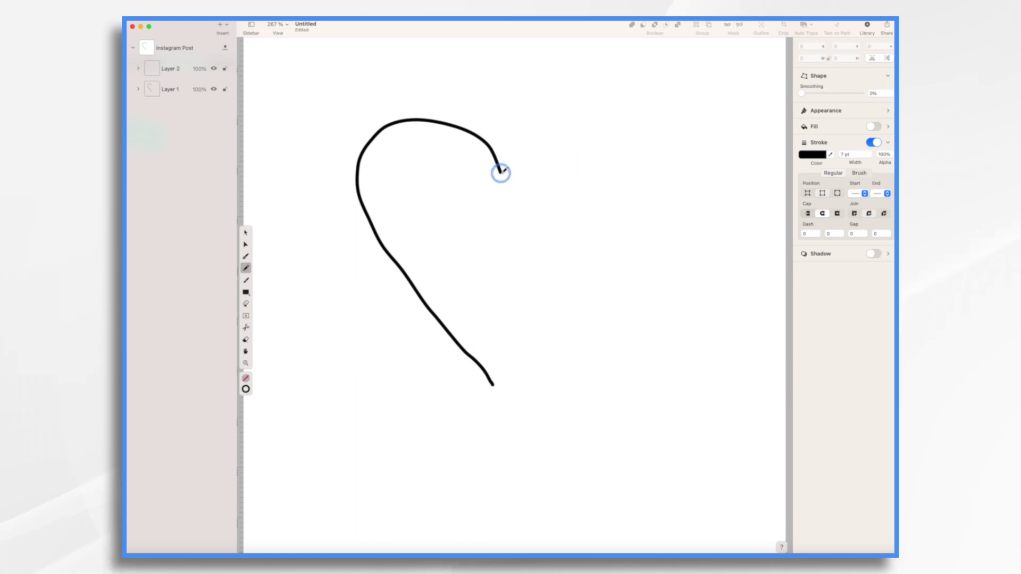
mouse_move(503, 173)
mouse_down()
mouse_move(534, 133)
mouse_move(581, 111)
mouse_move(621, 117)
mouse_move(658, 148)
mouse_move(660, 168)
mouse_move(644, 231)
mouse_move(608, 293)
mouse_move(502, 395)
mouse_up()
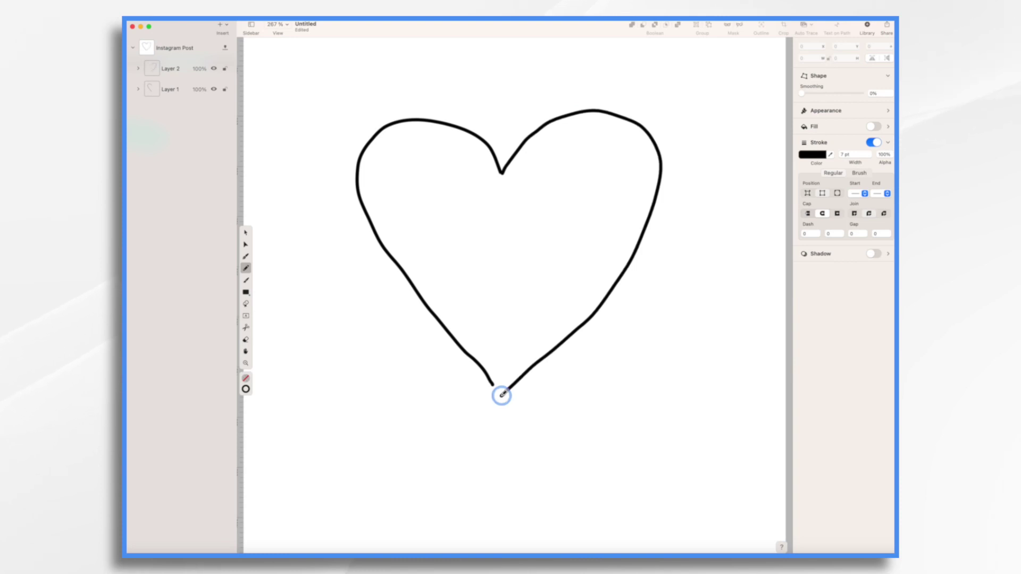
- On new layers, draw the arrow shaft out of the heart's right side and its arrowhead
click(221, 26)
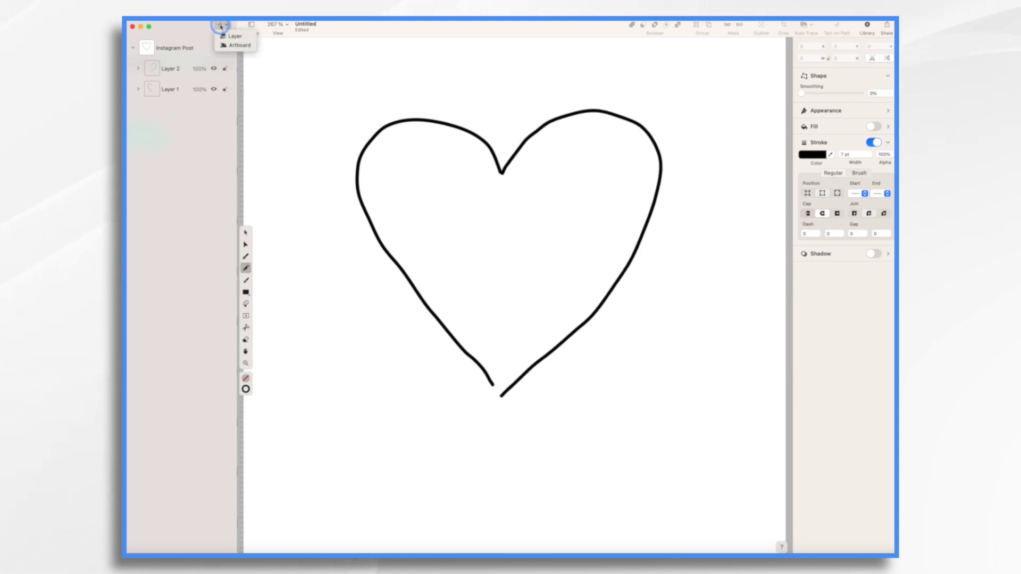
click(229, 31)
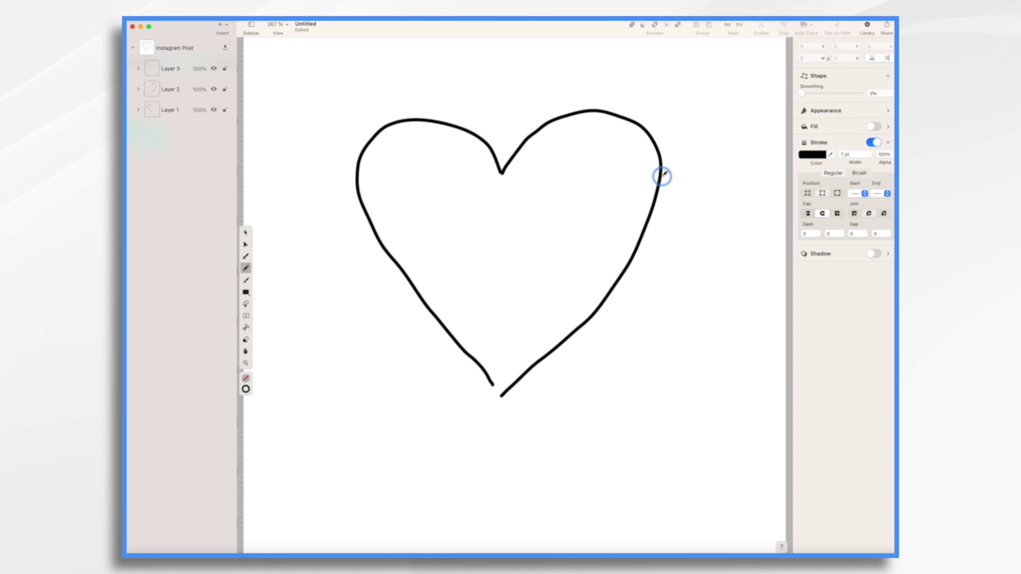
drag(663, 176, 748, 134)
click(220, 25)
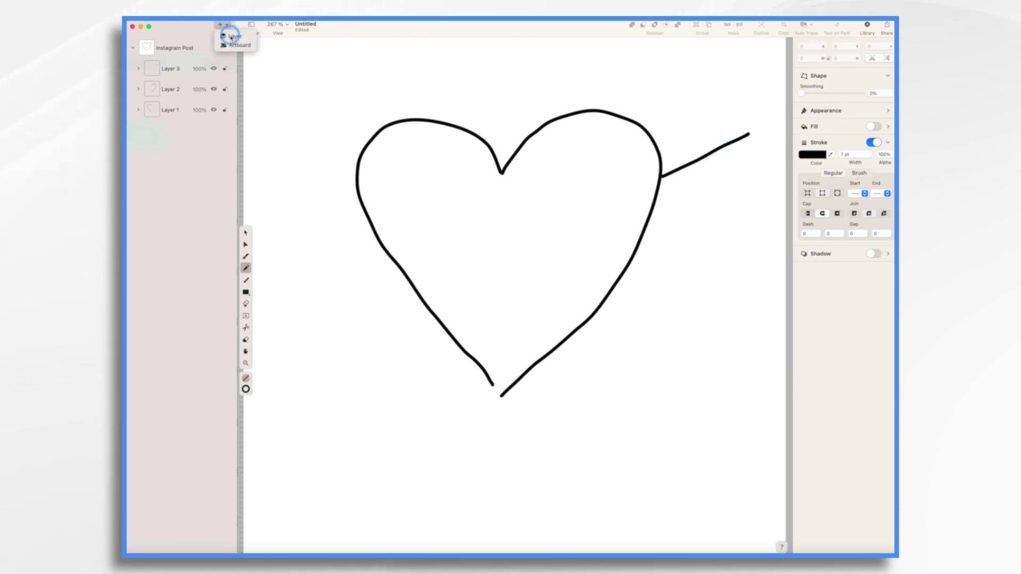
click(232, 36)
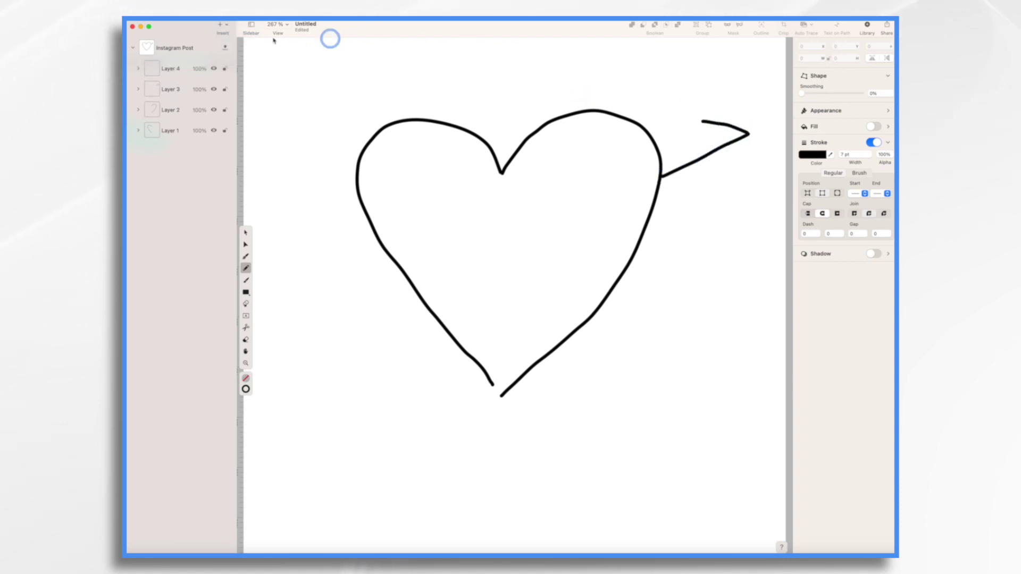
click(220, 26)
click(232, 36)
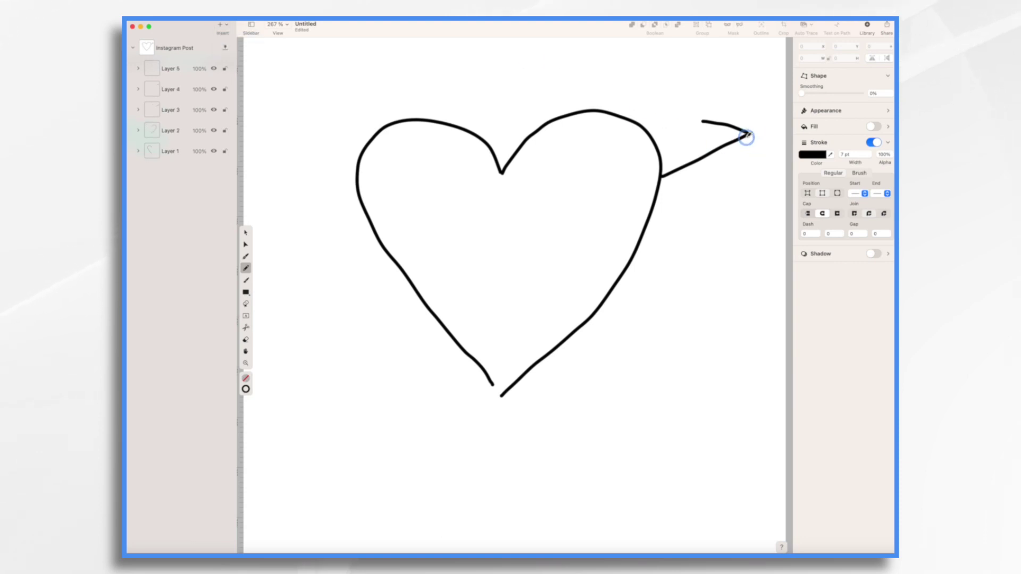
drag(748, 134, 743, 162)
- Add a short dash inside the heart and the arrow shaft entering its left side
click(220, 26)
click(232, 37)
drag(500, 245, 556, 230)
click(221, 26)
click(232, 37)
drag(404, 277, 295, 317)
- Draw the fletching strokes on the left arrow's tail across several new layers
click(232, 36)
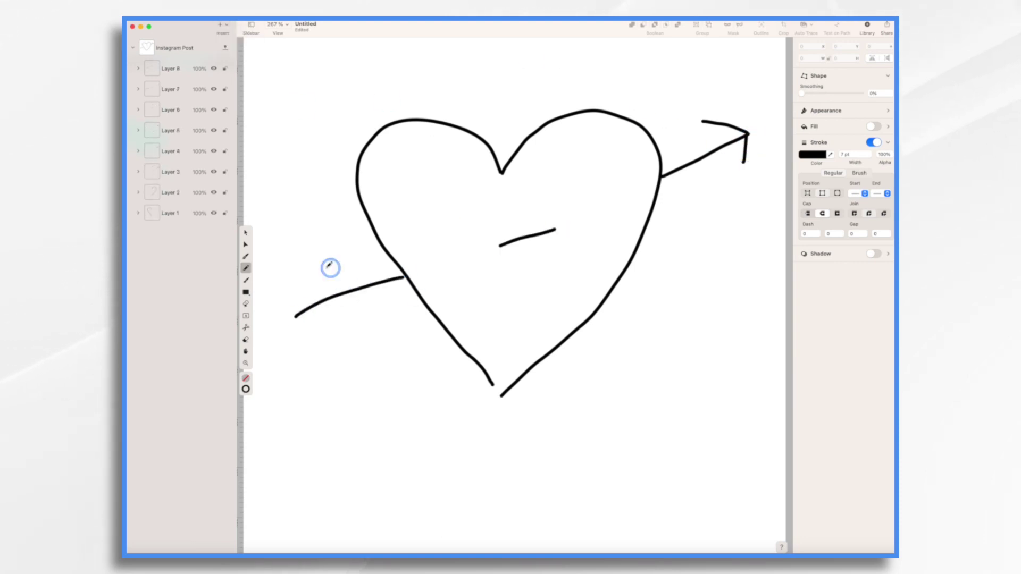
click(221, 25)
mouse_move(339, 274)
mouse_down()
mouse_move(364, 286)
mouse_move(288, 308)
mouse_up()
click(232, 36)
click(220, 26)
click(232, 36)
click(220, 26)
click(231, 36)
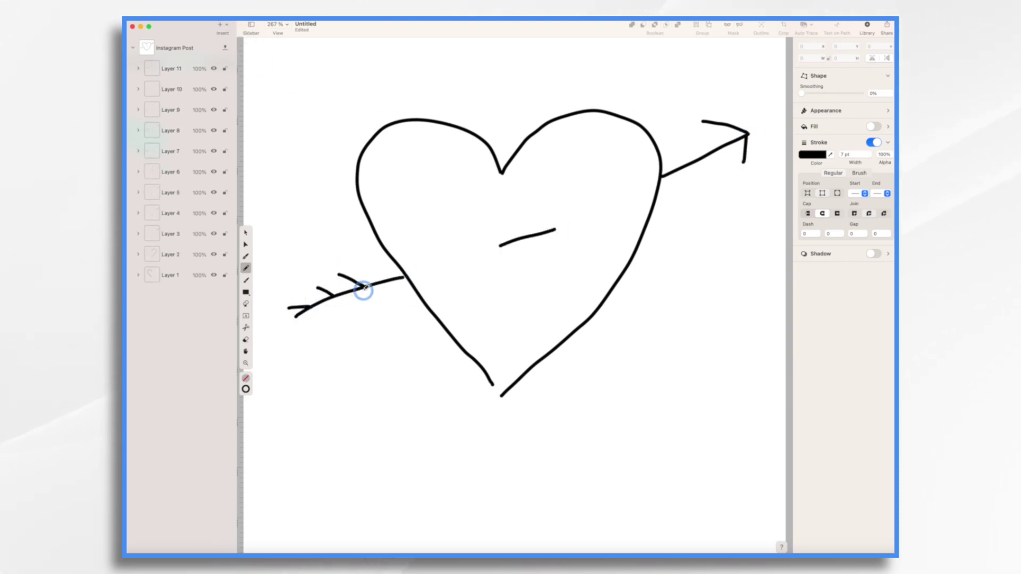
mouse_move(364, 288)
mouse_down()
mouse_move(356, 306)
mouse_move(314, 325)
mouse_up()
drag(306, 311, 294, 340)
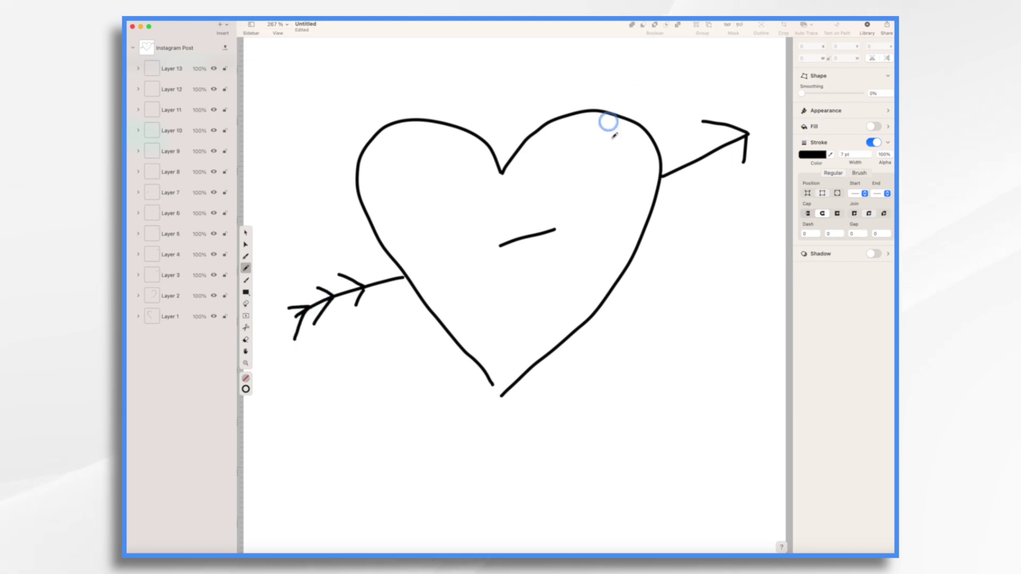
- Export the heart-and-arrow drawing via Share > SVG, saving it as 'heart' on the Desktop
click(887, 25)
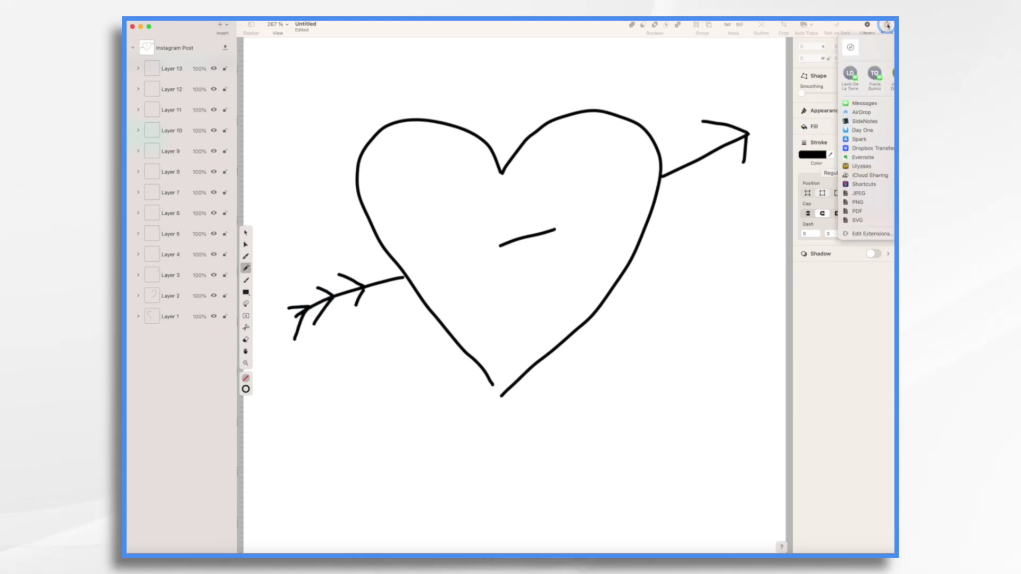
click(856, 221)
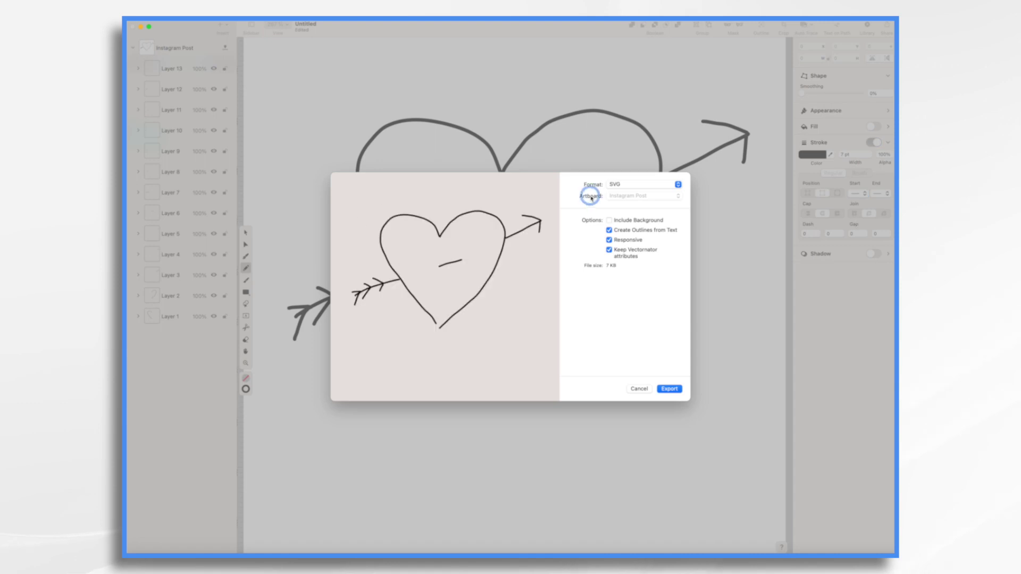
click(671, 389)
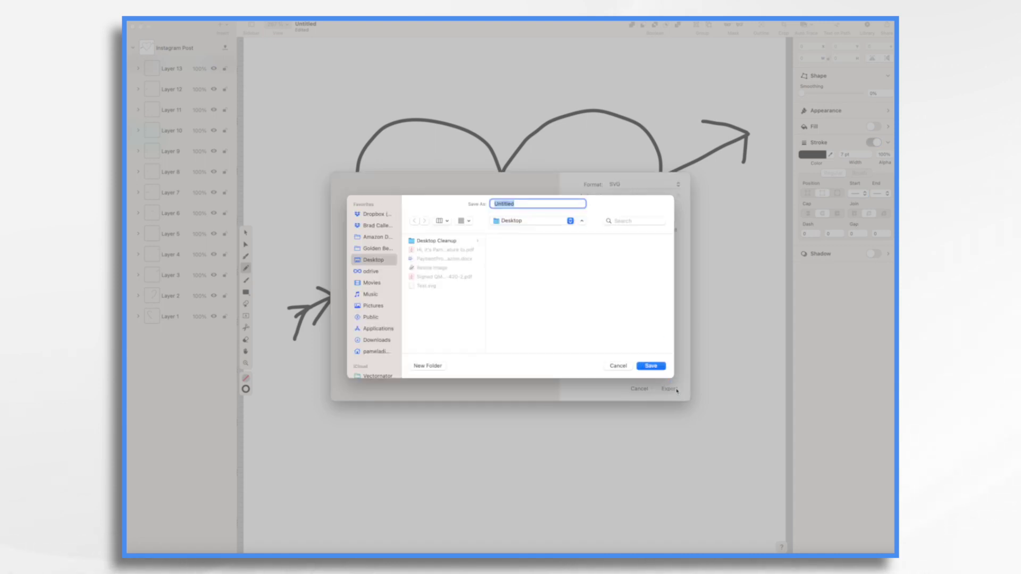
text(heart)
key(Return)
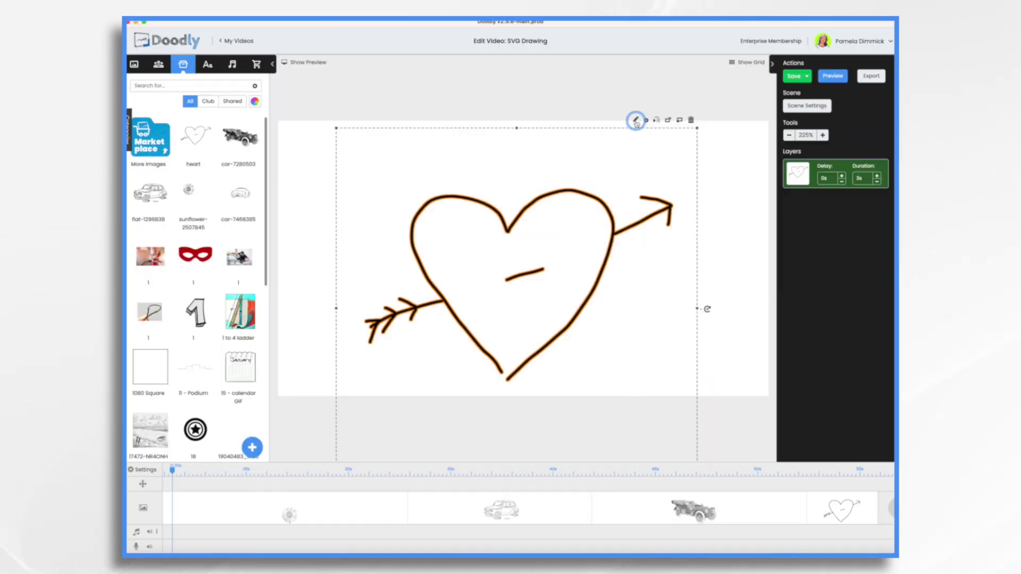
- Replace the heart asset's existing paths with ones loaded from the new SVG, then save
click(636, 119)
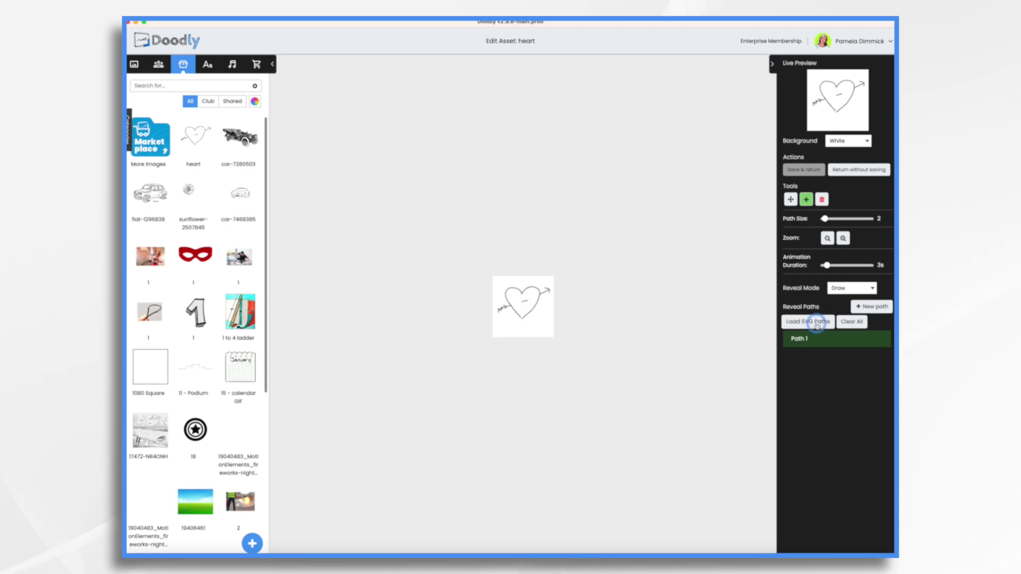
click(818, 322)
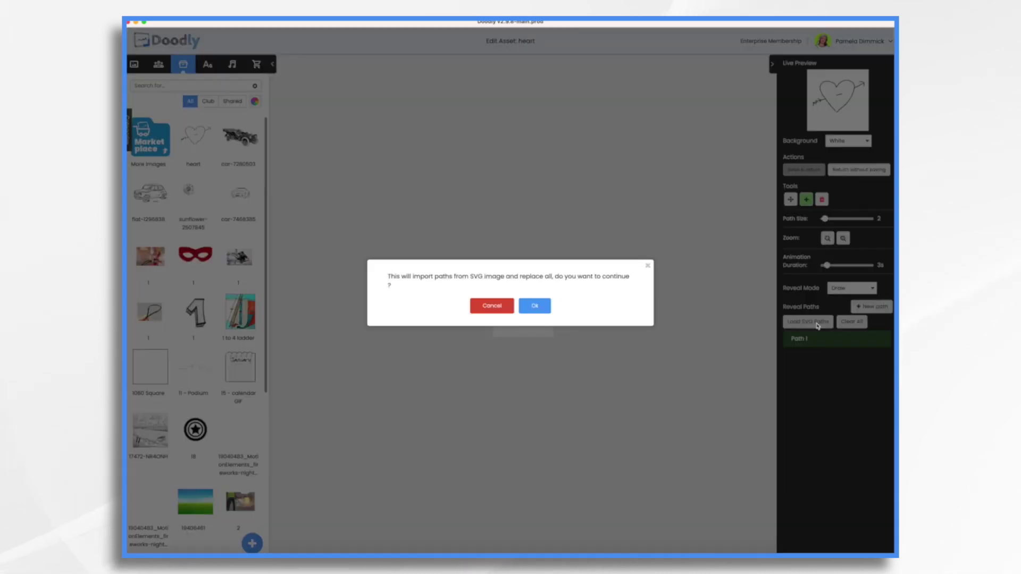
click(535, 307)
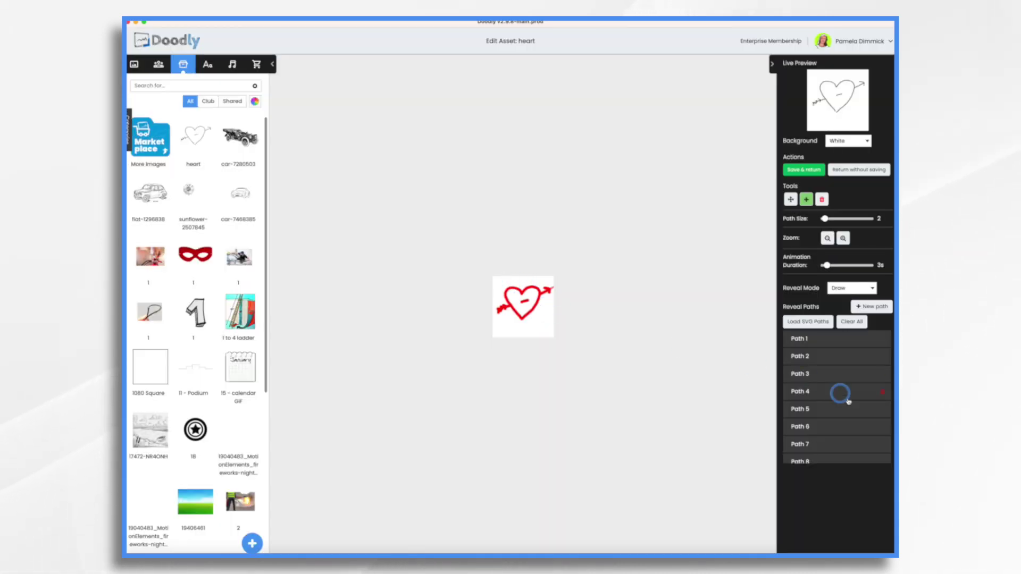
scroll(822, 411, down, 2)
scroll(819, 396, up, 2)
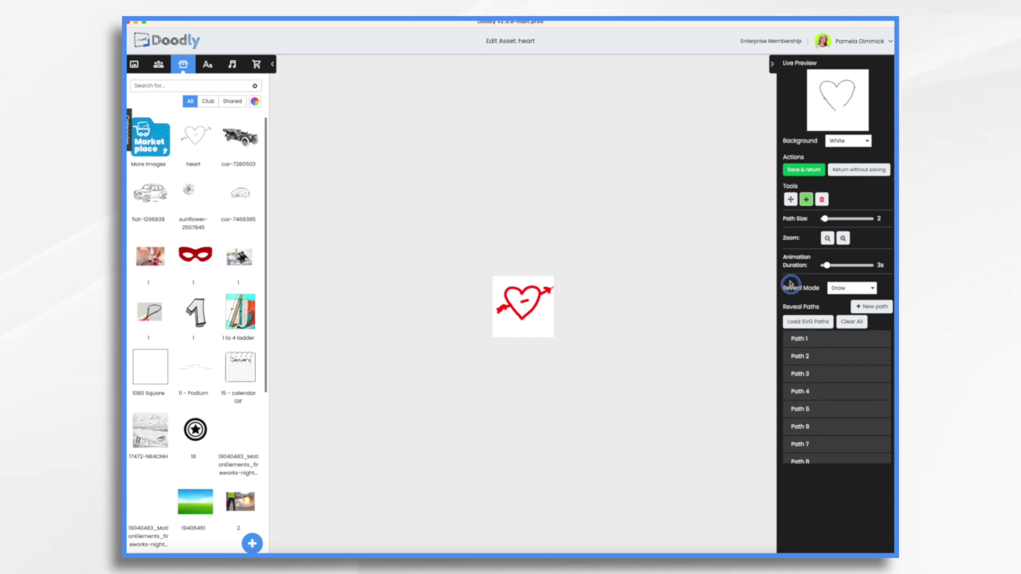
click(853, 171)
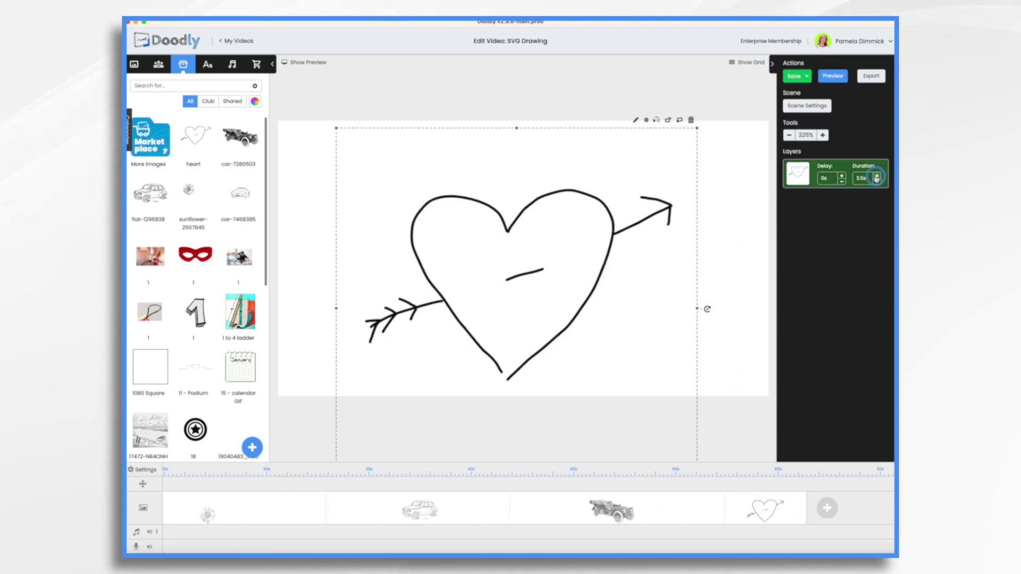
- Preview the heart clip's 7.5 s hand-drawn heart-and-arrow animation, then close the preview
right_click(827, 510)
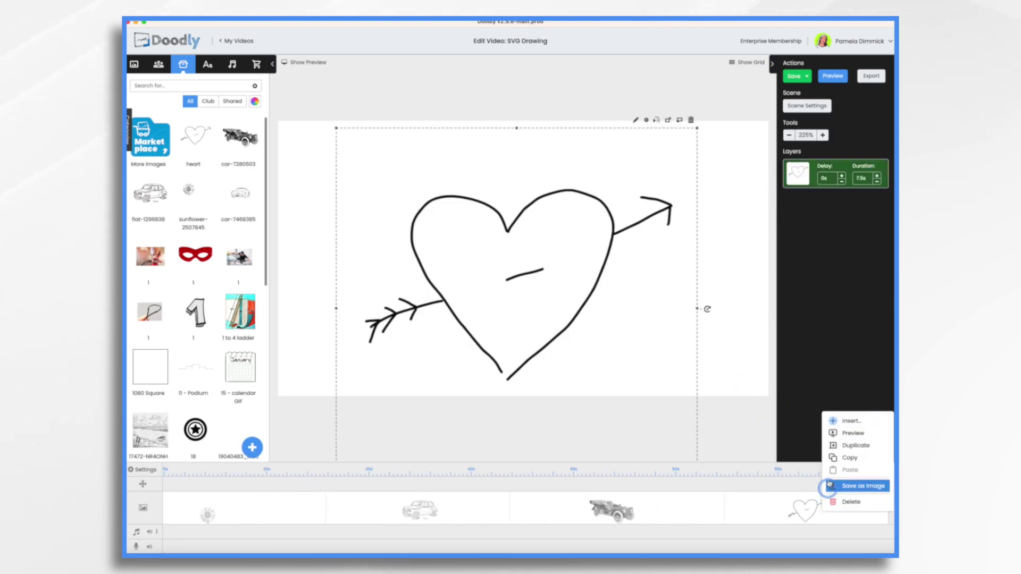
click(840, 431)
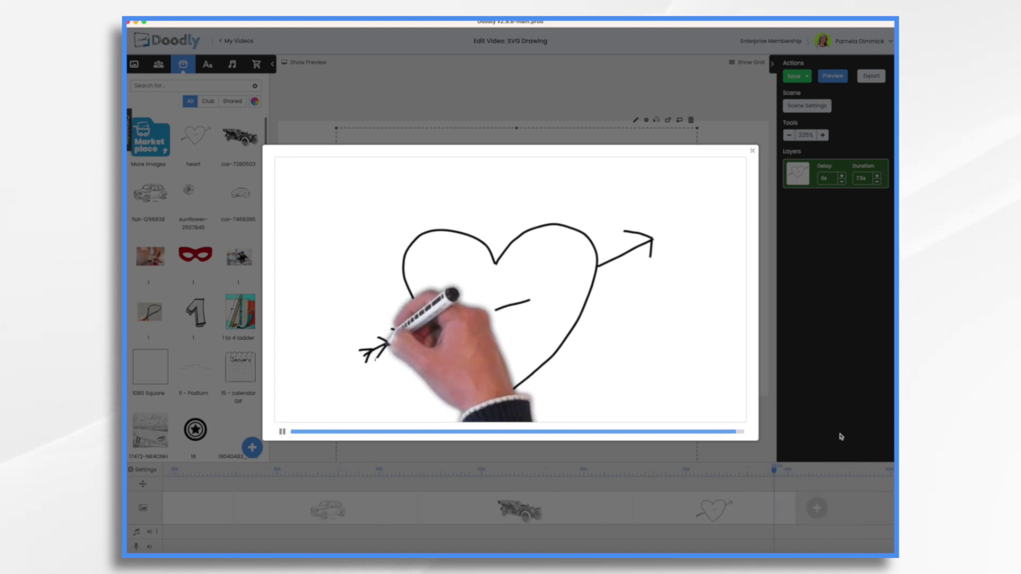
click(874, 357)
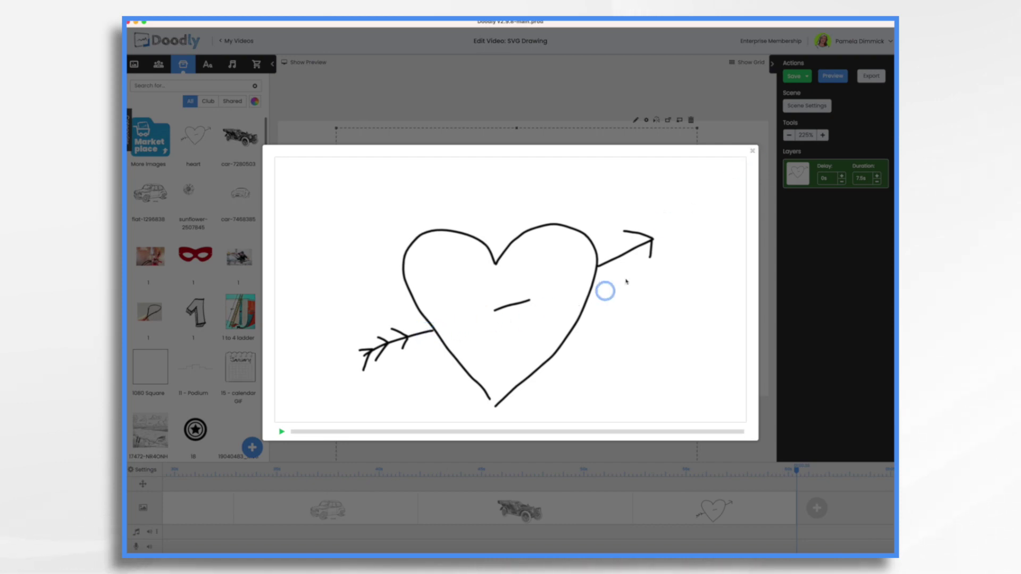
click(752, 151)
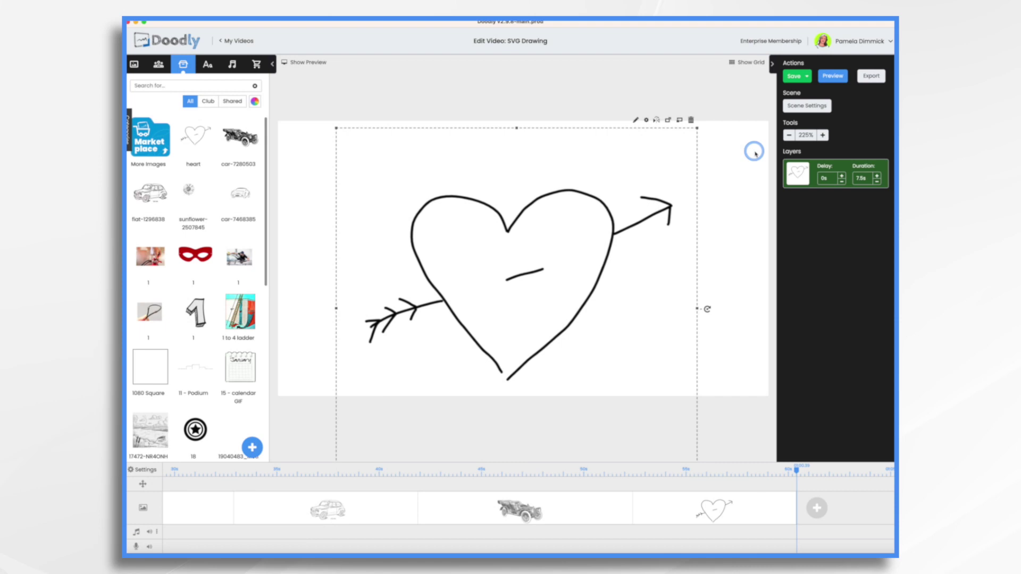
- Open the heart asset, zoom in, and thin the first path; set Path 2's reveal size to 4
click(636, 120)
click(843, 238)
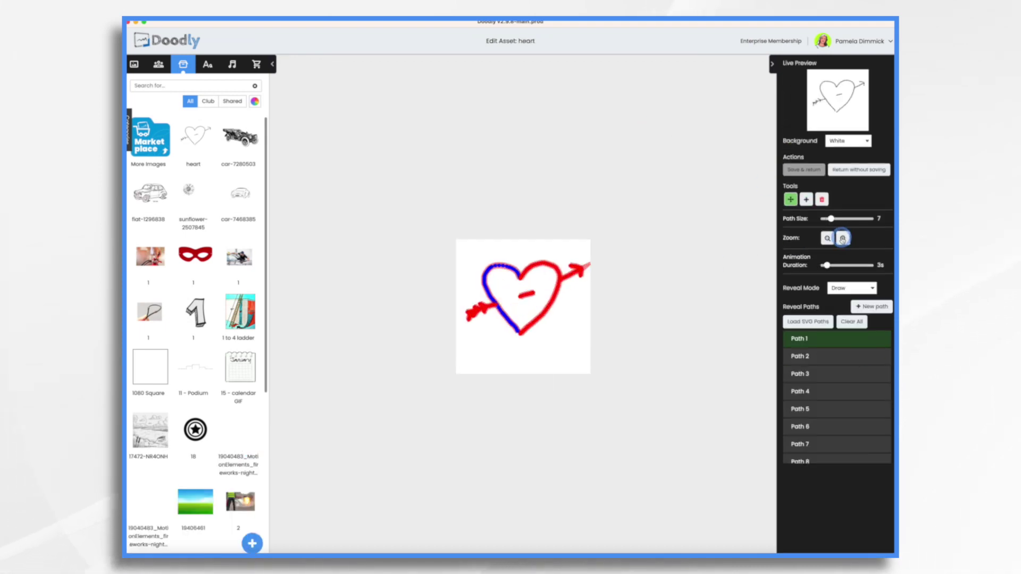
click(843, 238)
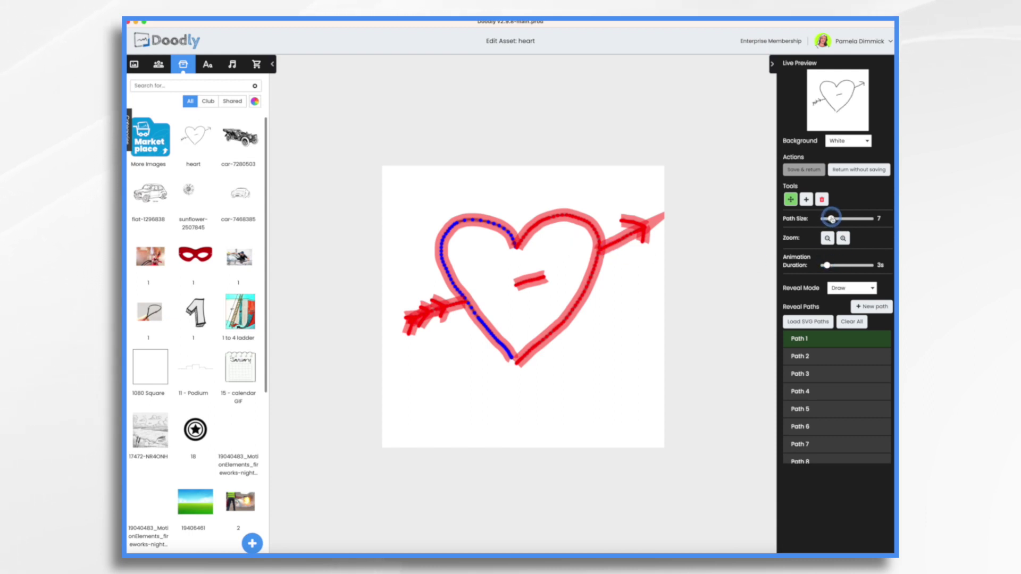
drag(831, 219, 825, 220)
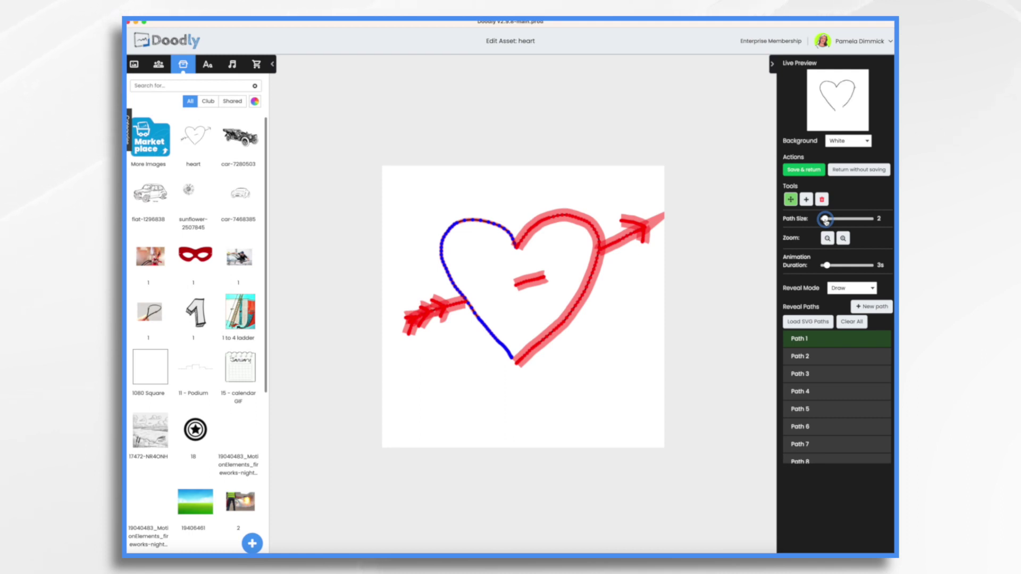
click(824, 359)
drag(825, 218, 827, 219)
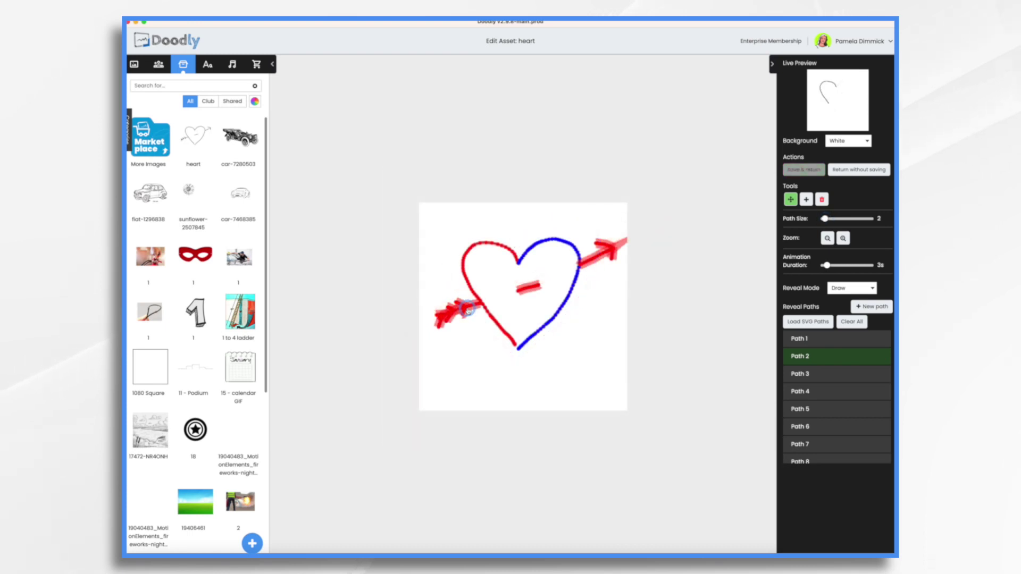
- Reduce the arrow shaft and arrowhead strokes' reveal size to 3
click(799, 461)
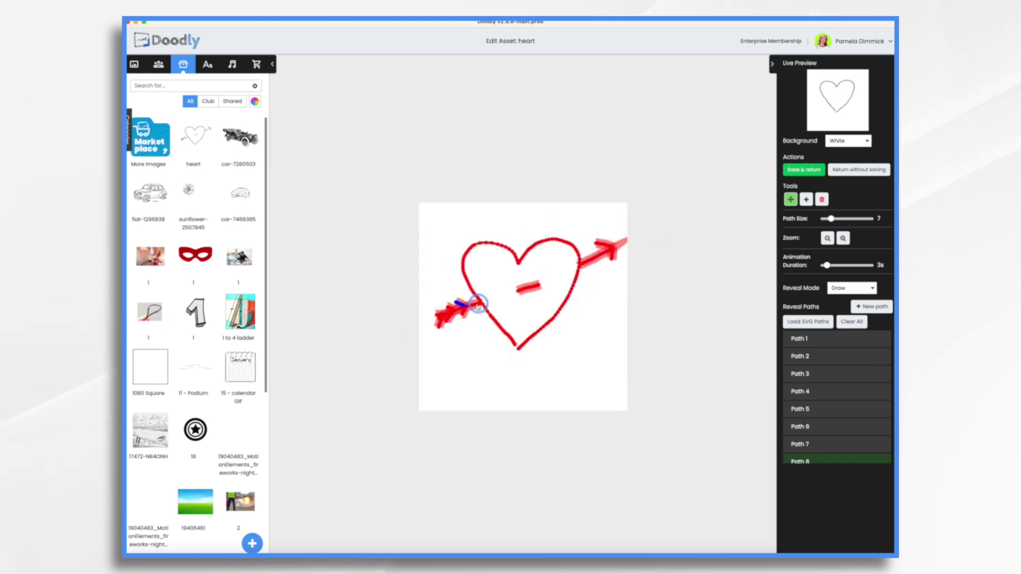
drag(477, 304, 482, 303)
drag(831, 219, 826, 218)
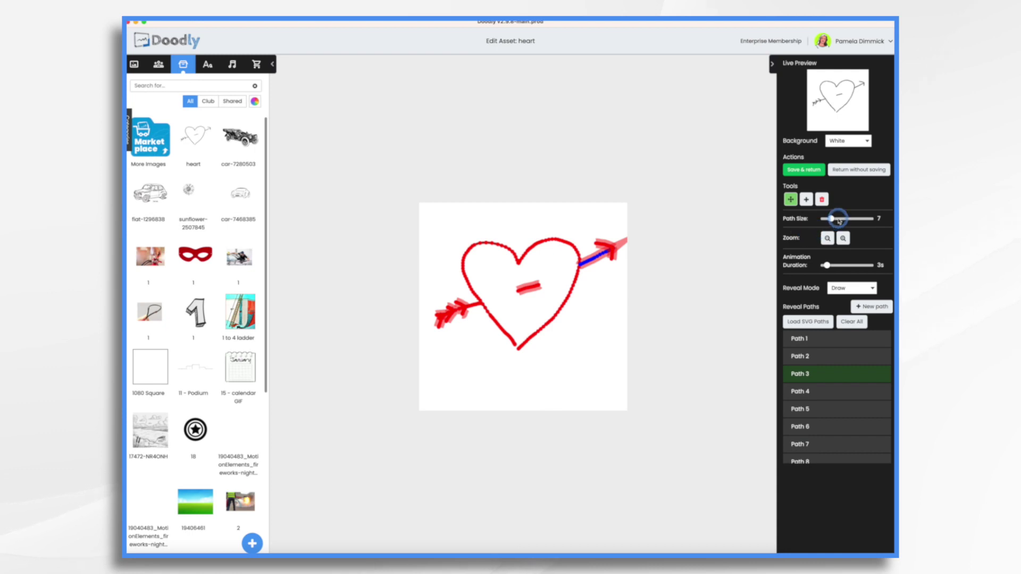
drag(831, 219, 826, 219)
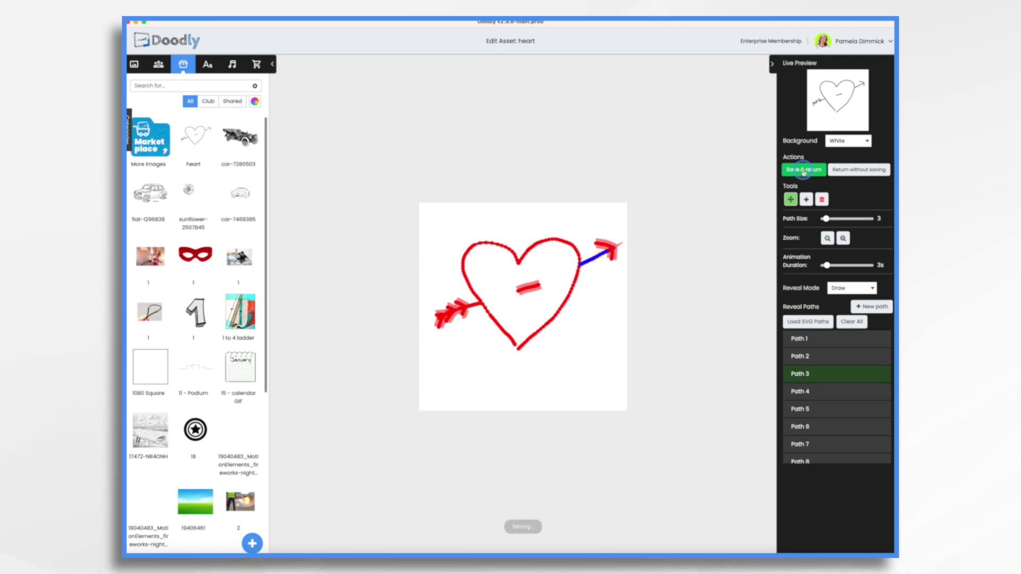
- Preview the heart clip from the timeline to check the thinner heart and arrow paths
right_click(725, 513)
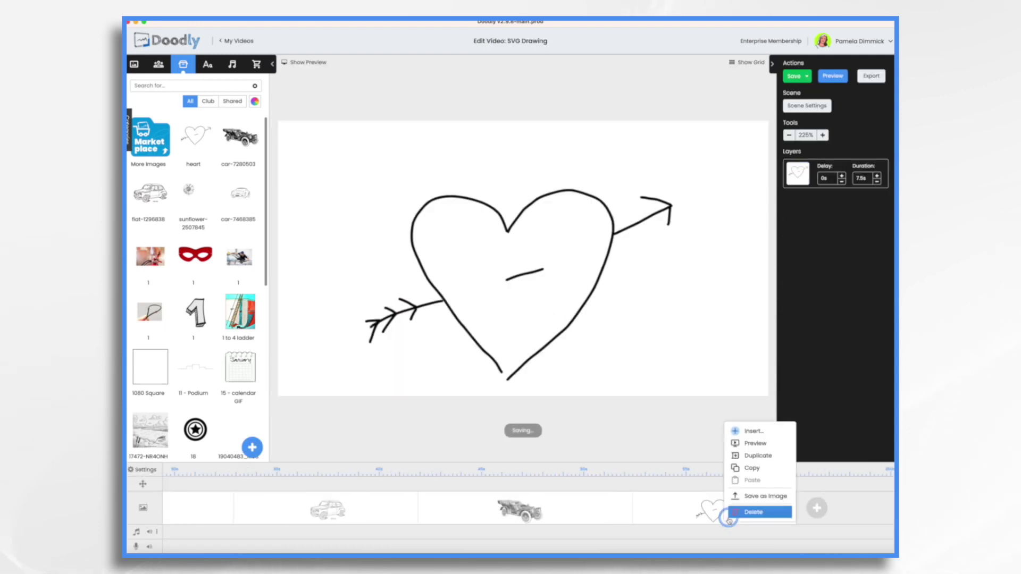
click(748, 445)
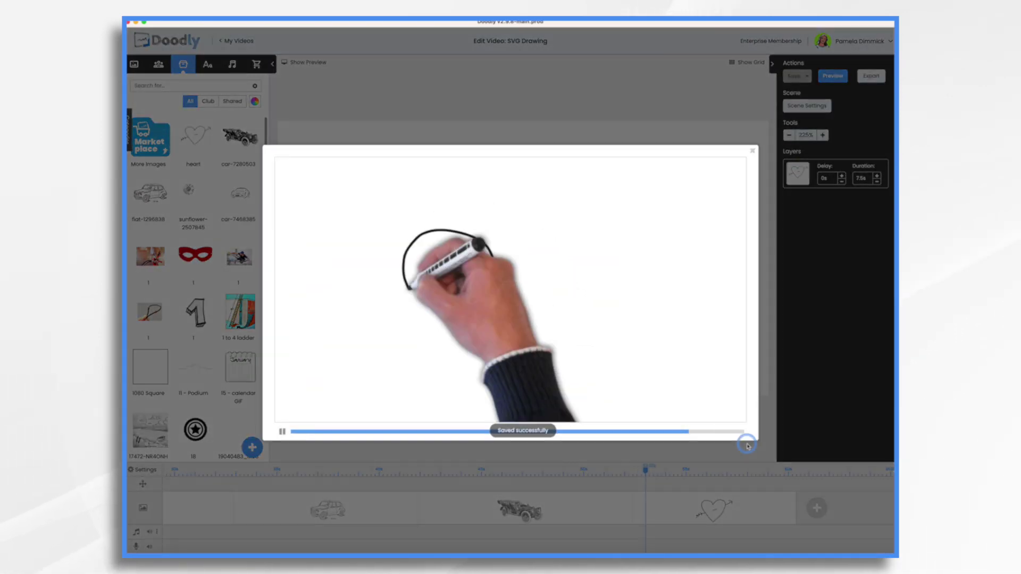